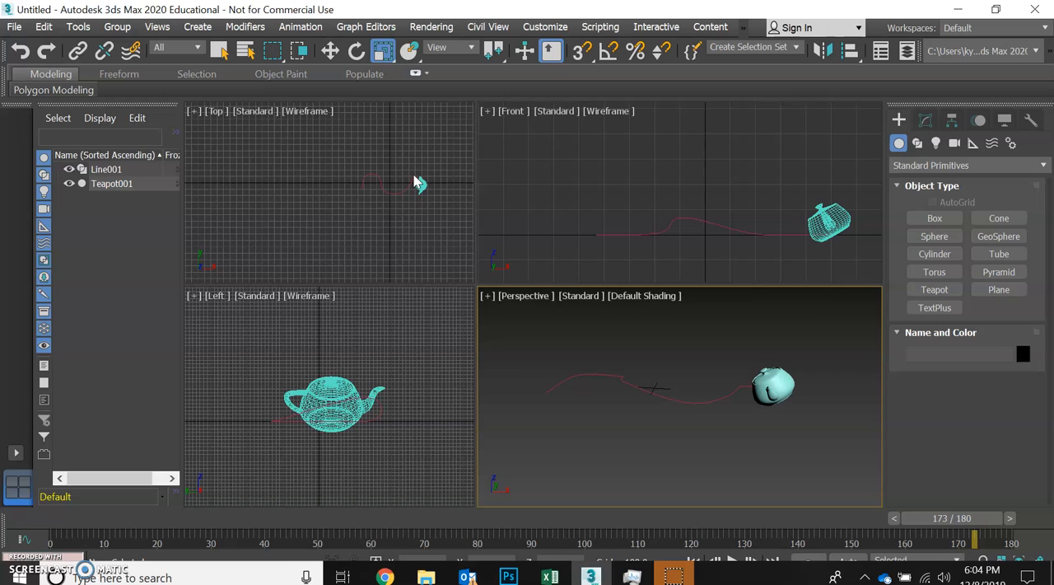
Create a ground plane about 2168 long by 2925 wide around the path and teapot in the Top view
middle_click_drag(416, 182, 375, 199)
left_click(999, 288)
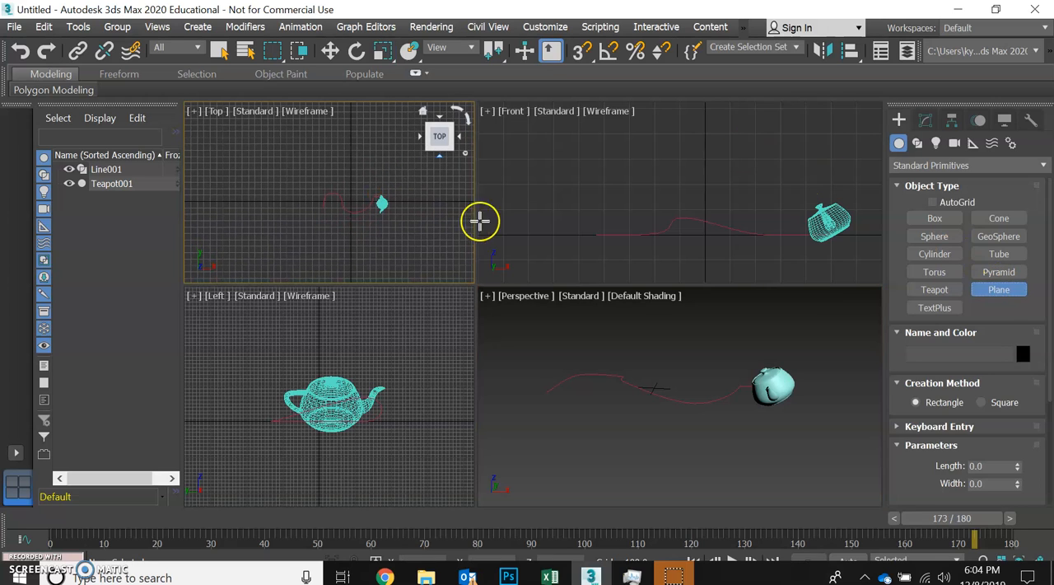
left_click_drag(277, 146, 465, 285)
Move the plane to the world origin by setting its X, Y and Z position to 0
left_click(329, 51)
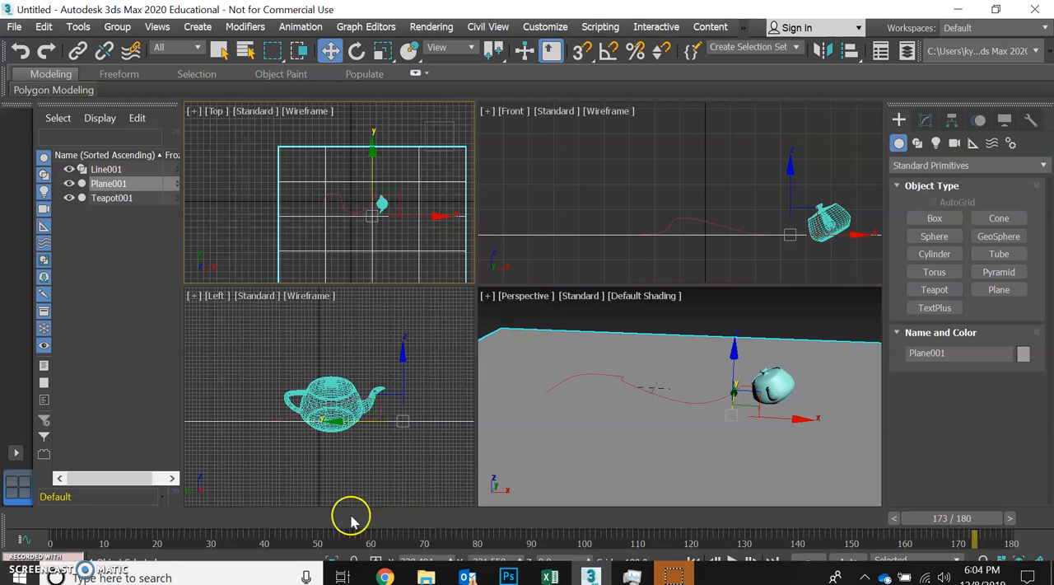
left_click(436, 561)
type("0")
key("Tab")
type("0")
key("Tab")
type("0")
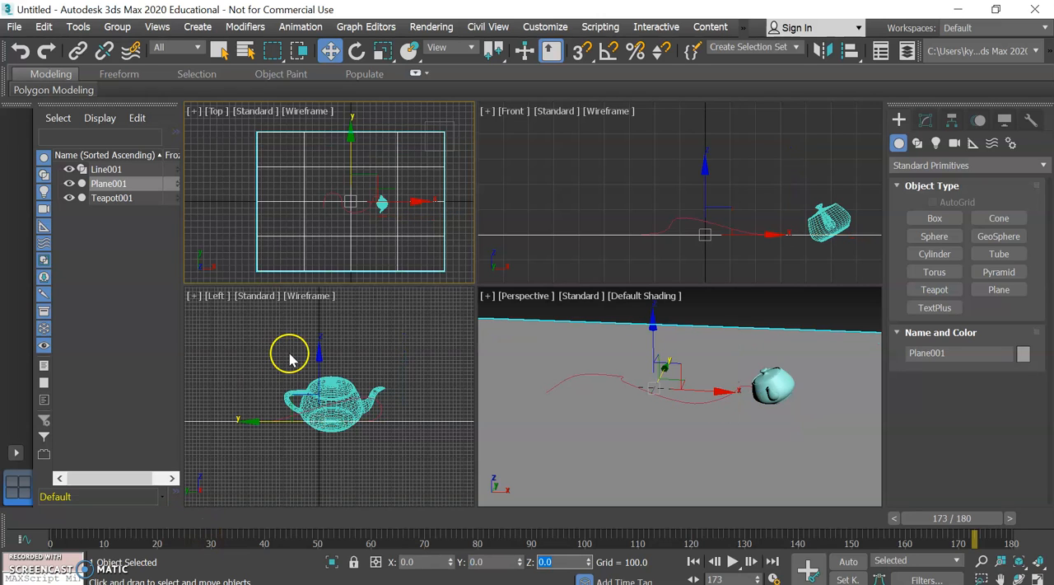
Raise the path line in the Left view to a Z position of about 68.7 so the teapot clears the plane
right_click(290, 356)
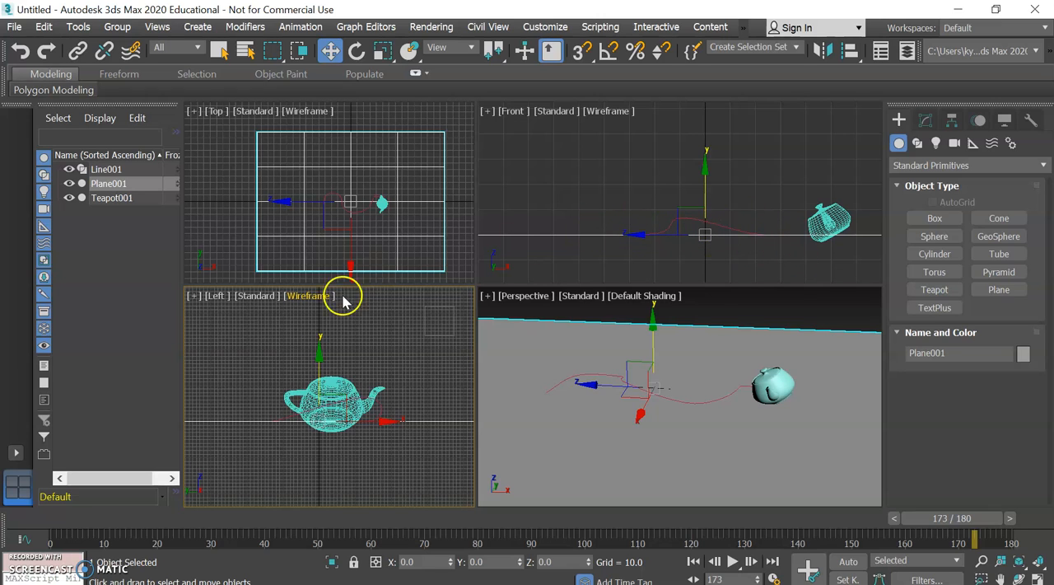
left_click(379, 419)
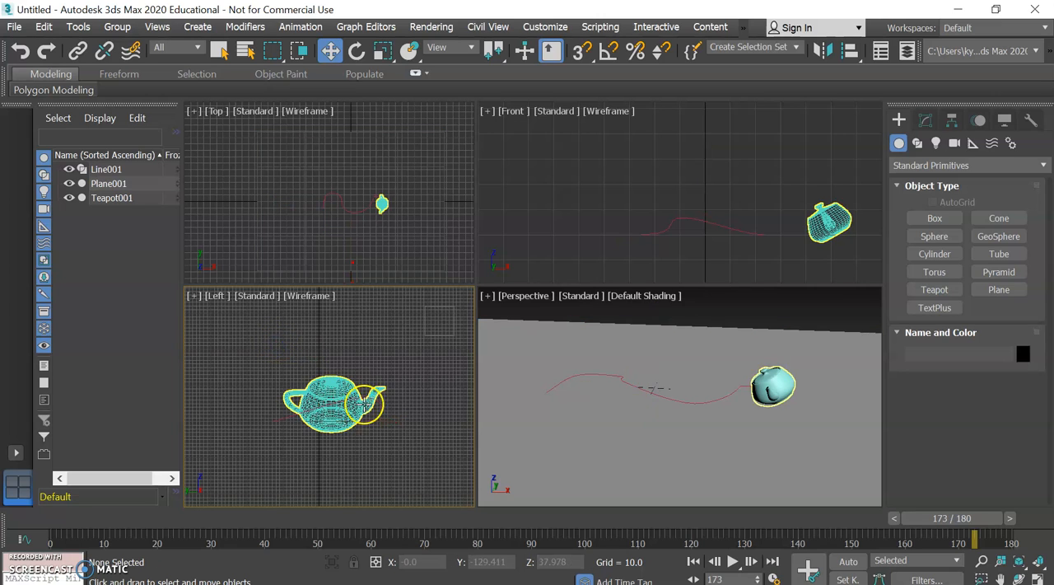
left_click(379, 419)
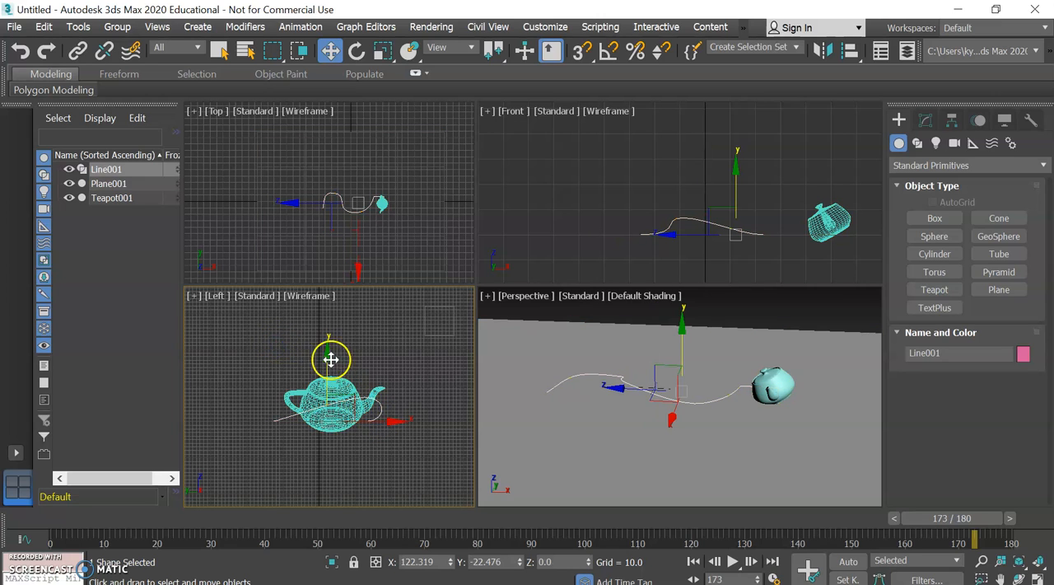
left_click_drag(325, 352, 326, 330)
left_click(289, 394)
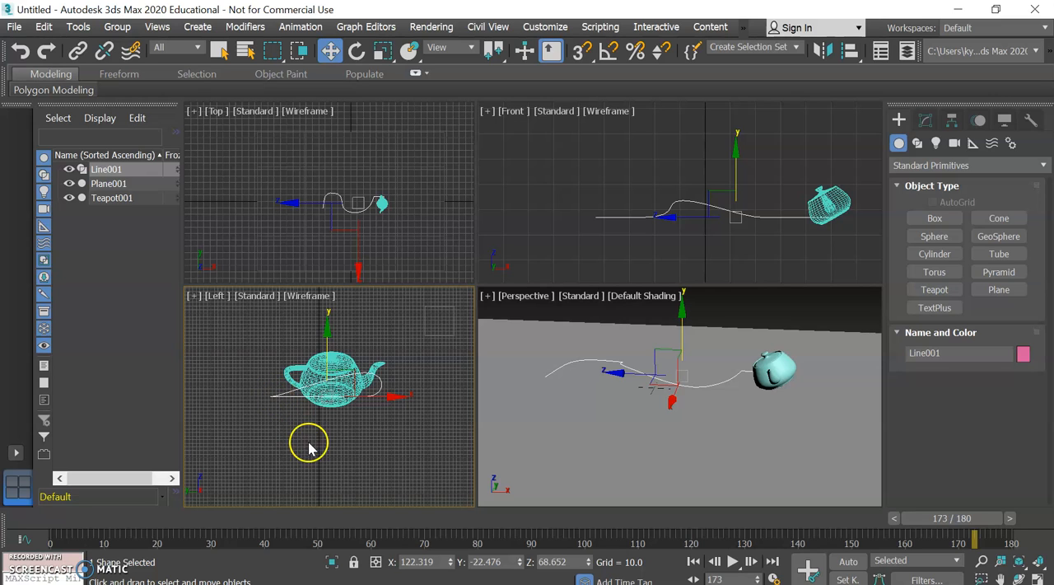
Clear the selection and rewind the animation to frame 0
left_click(623, 417)
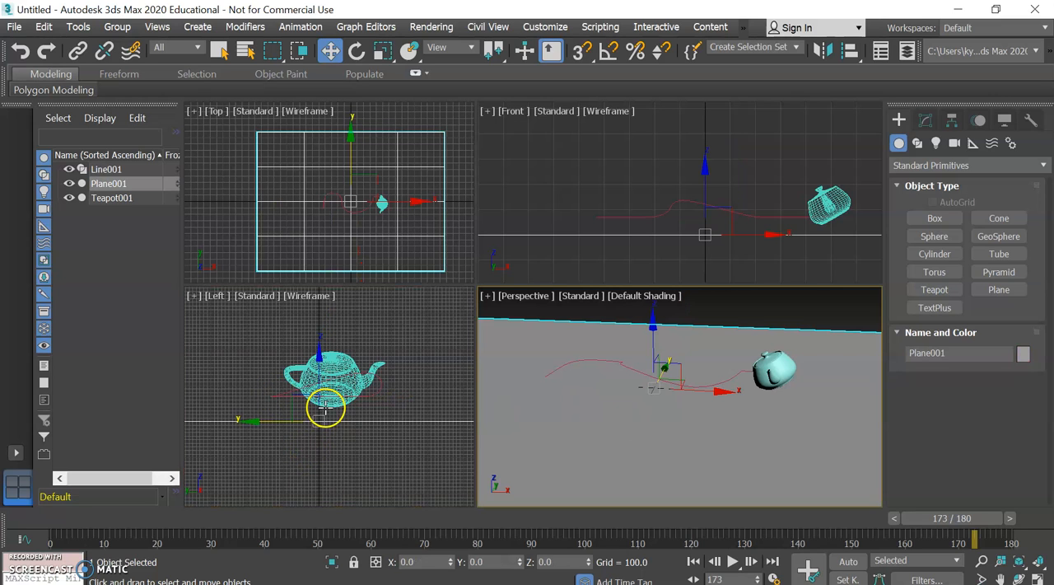
key("Delete")
left_click(316, 457)
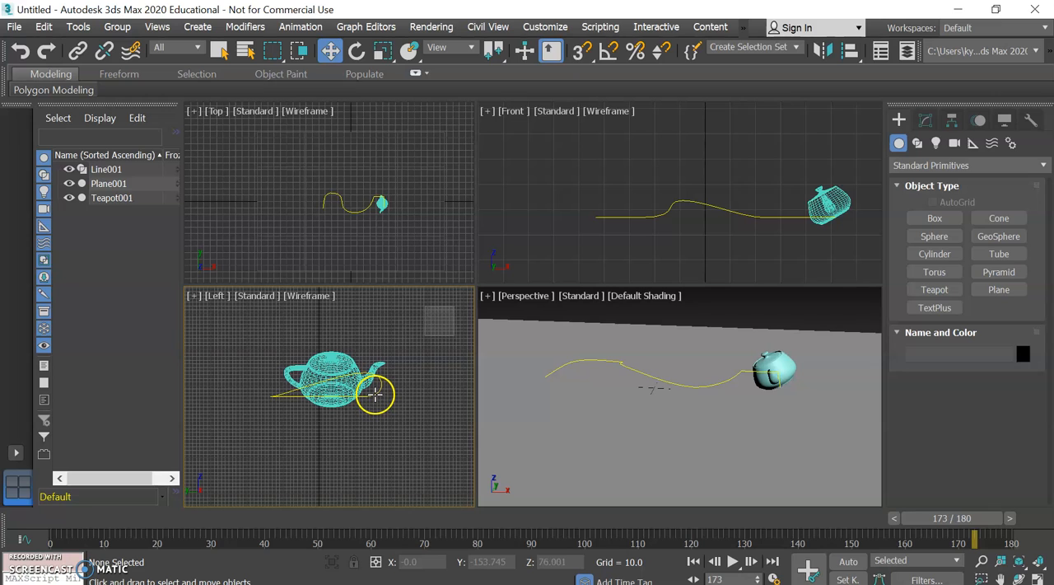
left_click_drag(981, 519, 22, 486)
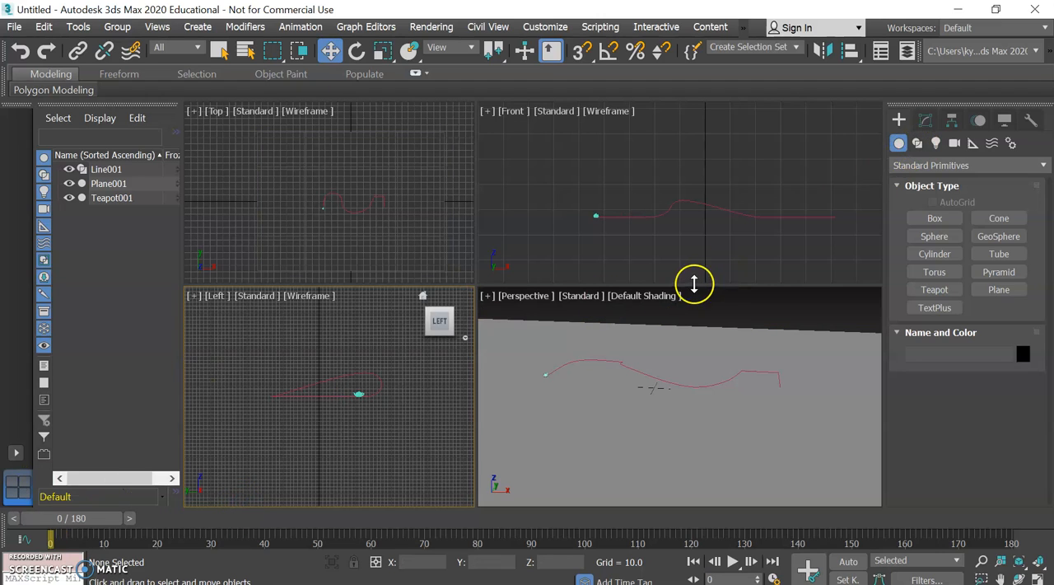
Create a target spotlight in the Front view, aimed down at the path from above with a target distance of about 516
left_click(936, 142)
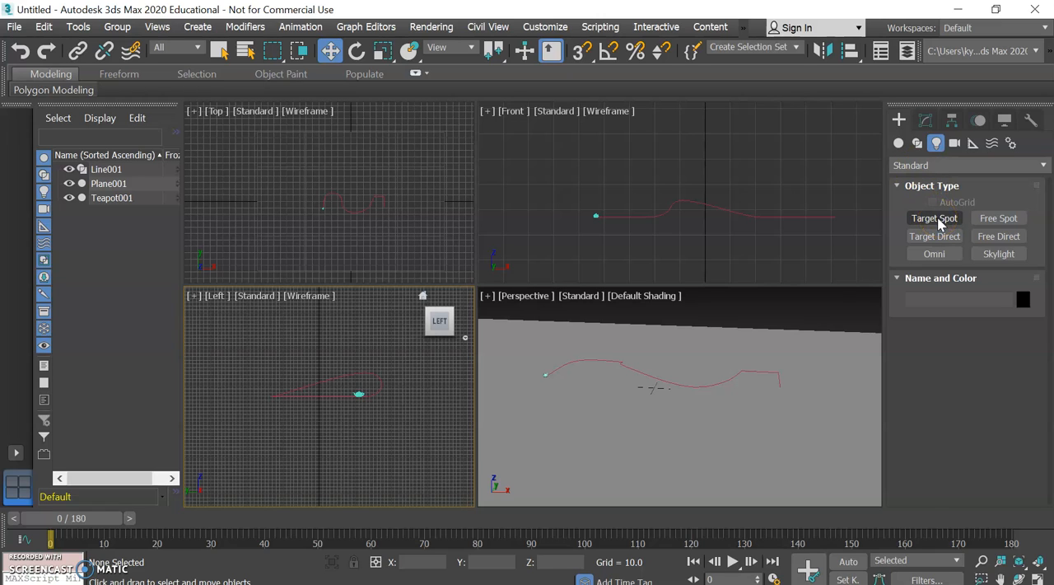
left_click(937, 220)
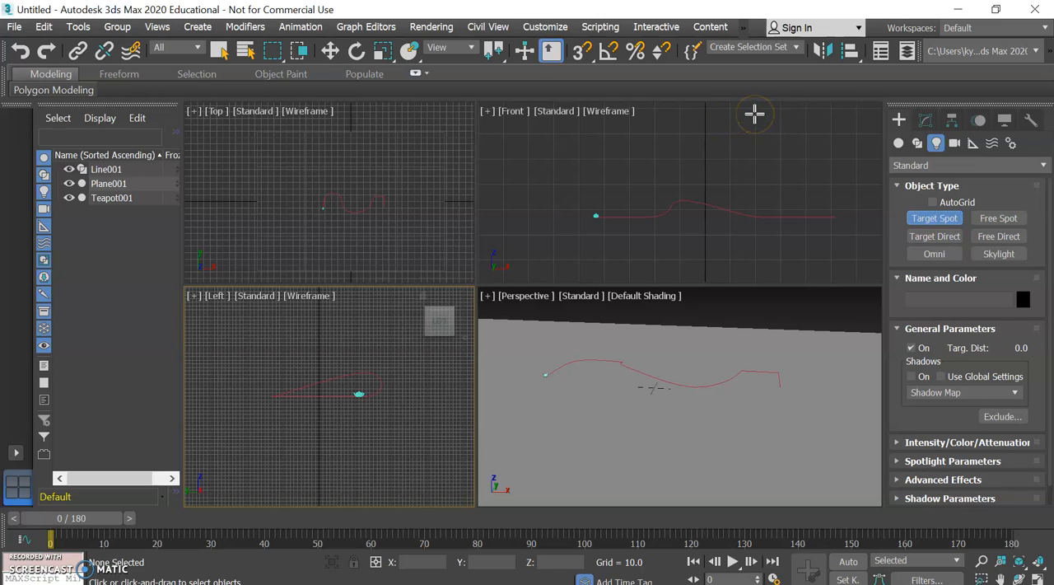
left_click_drag(748, 128, 687, 235)
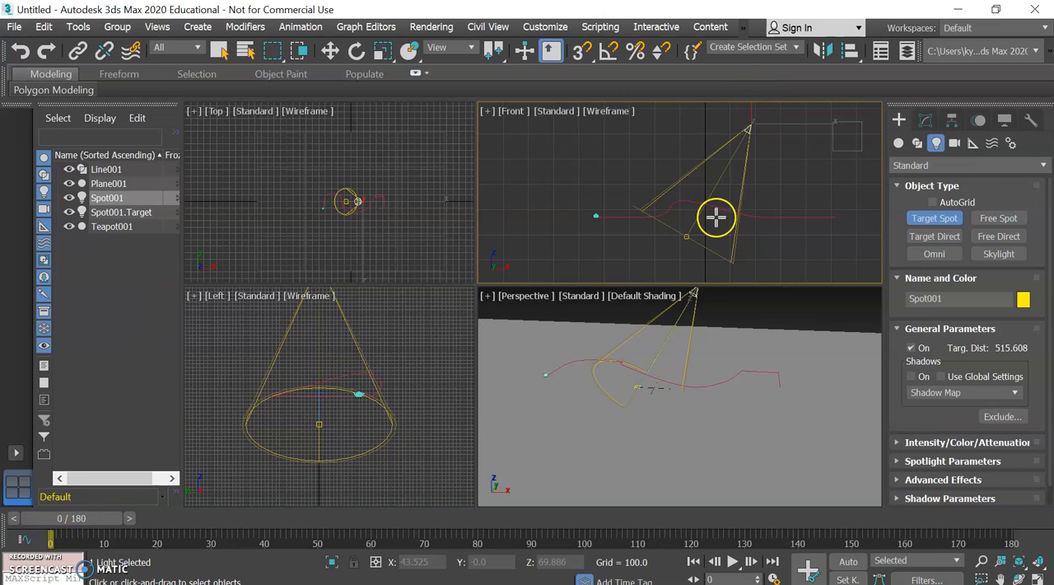
left_click(922, 121)
Move the spotlight's target by hand close to the teapot at the start of the path
key("w")
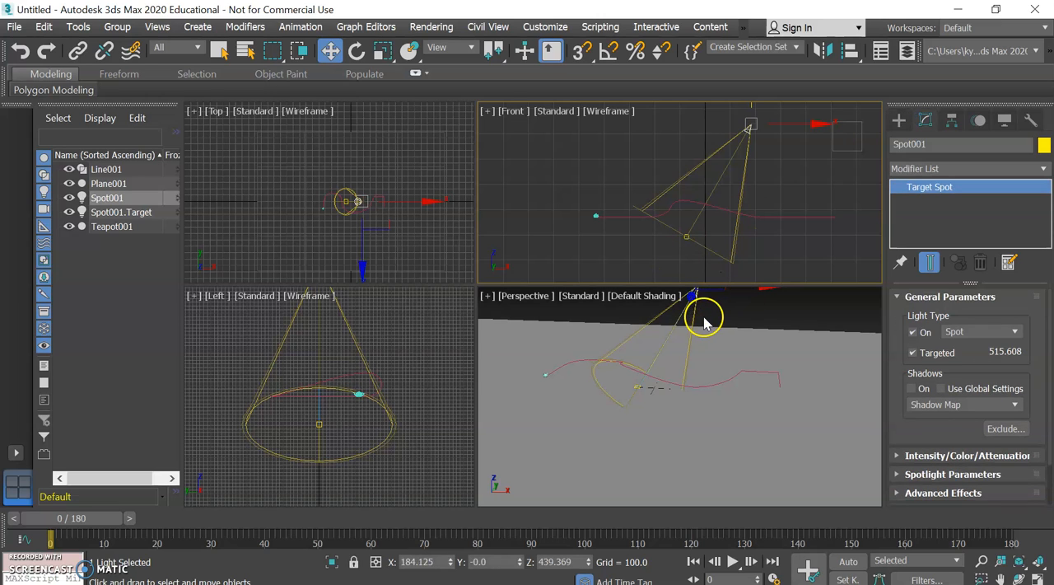
left_click(638, 388)
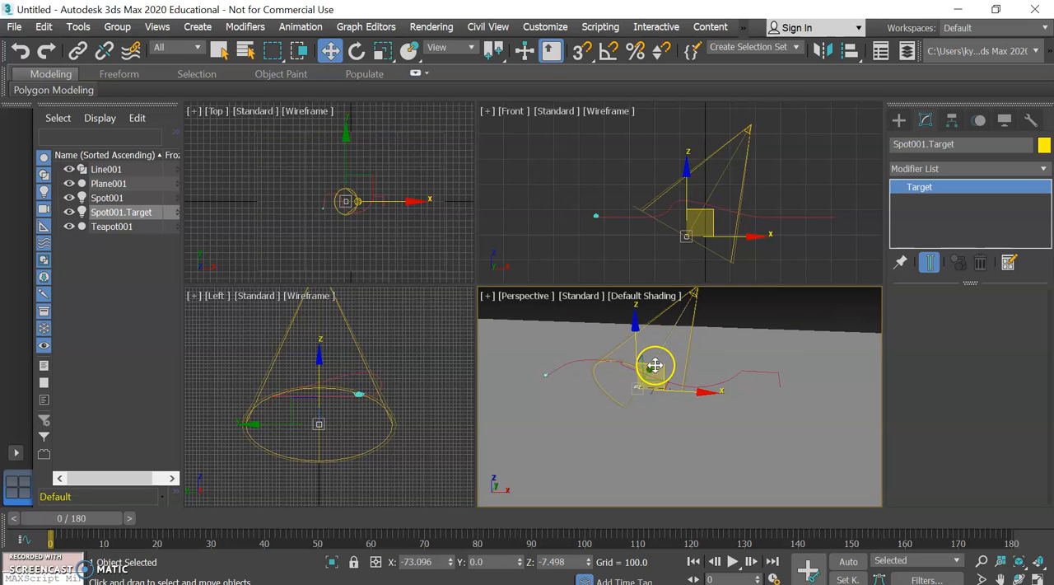
left_click_drag(655, 365, 566, 355)
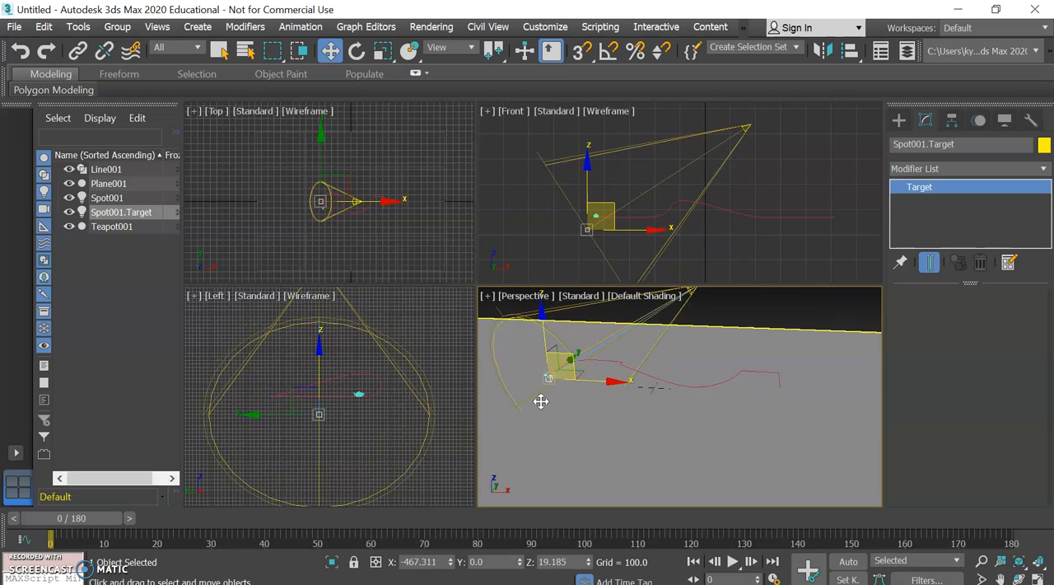
scroll(540, 381, "up", 5)
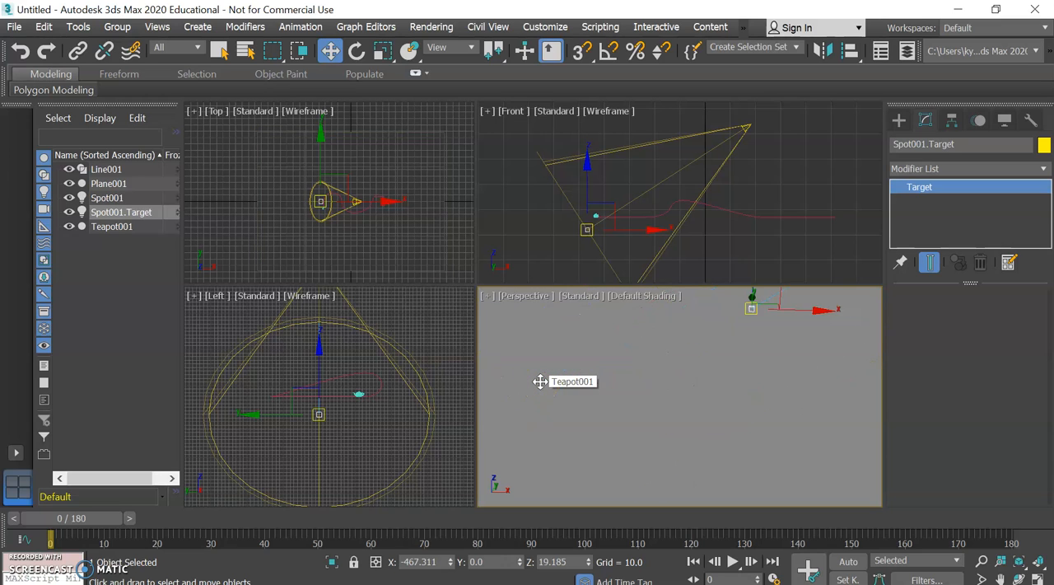
scroll(539, 381, "down", 5)
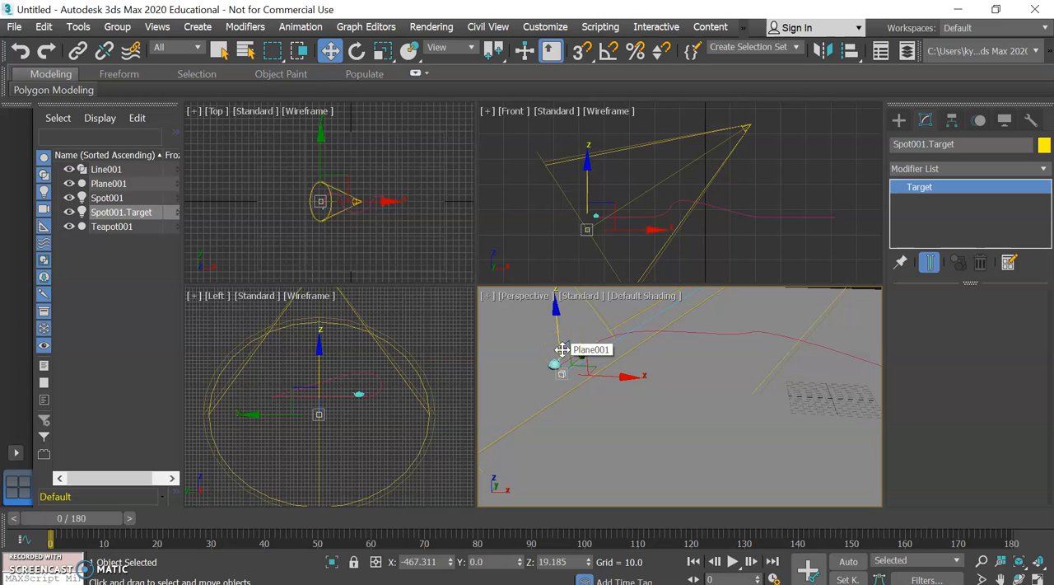
left_click(587, 353)
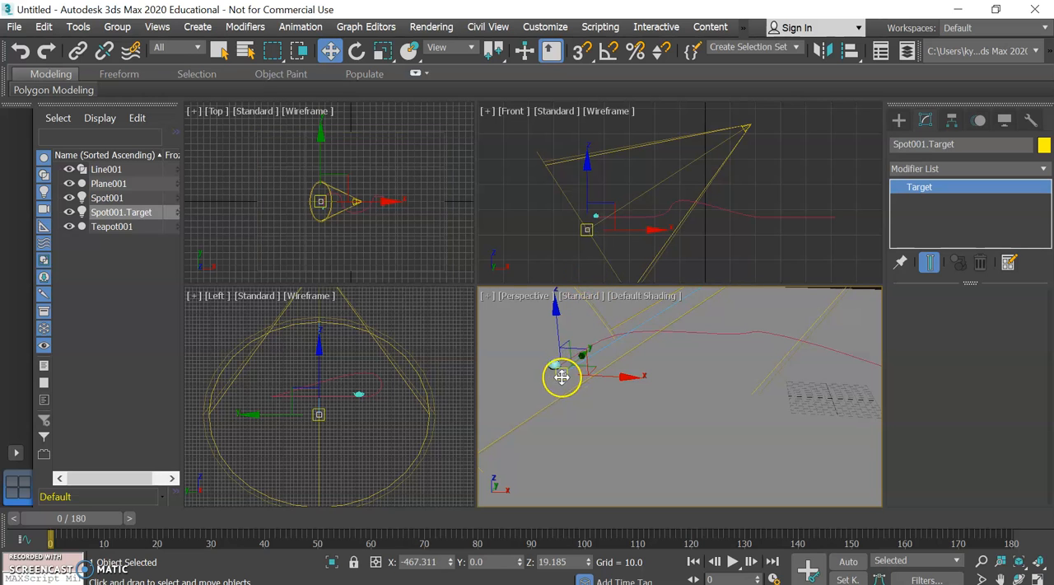
mouse_move(588, 348)
left_mouse_down()
mouse_move(586, 335)
mouse_move(572, 337)
left_mouse_up()
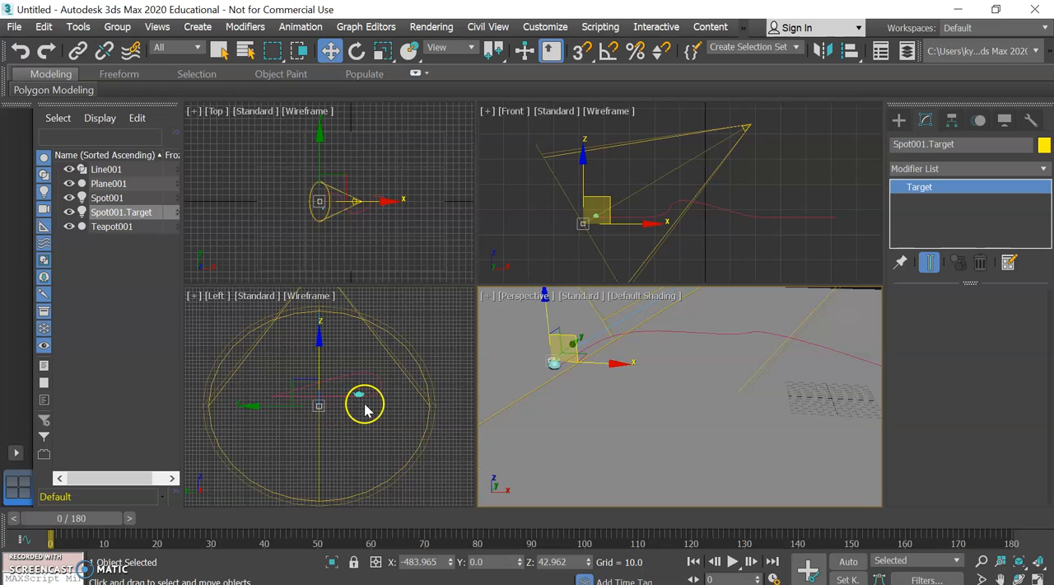
Align the spotlight's target to the teapot in X, Y and Z position, pivot point to pivot point
left_click(851, 52)
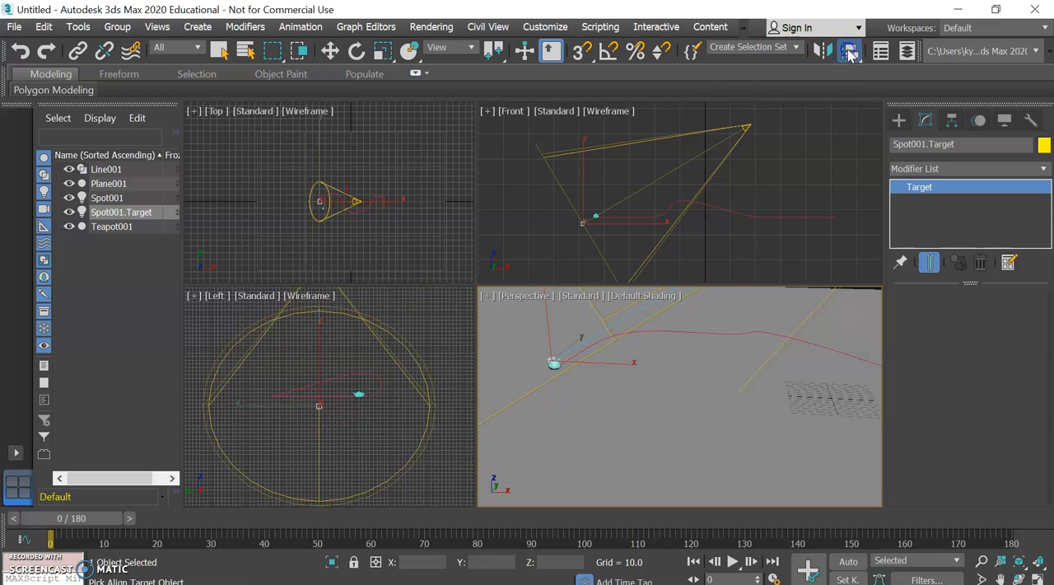
left_click(555, 365)
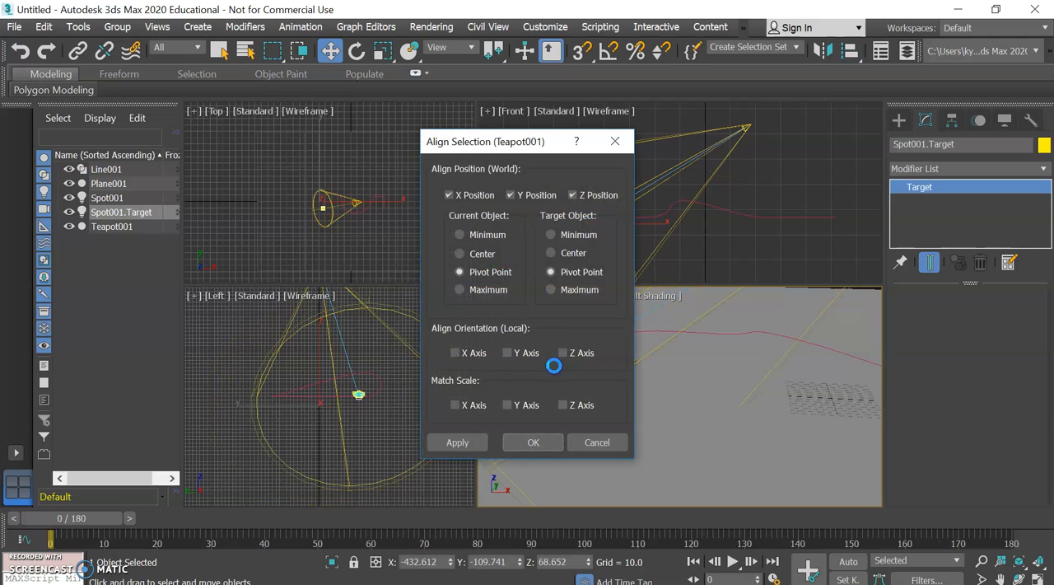
left_click(529, 443)
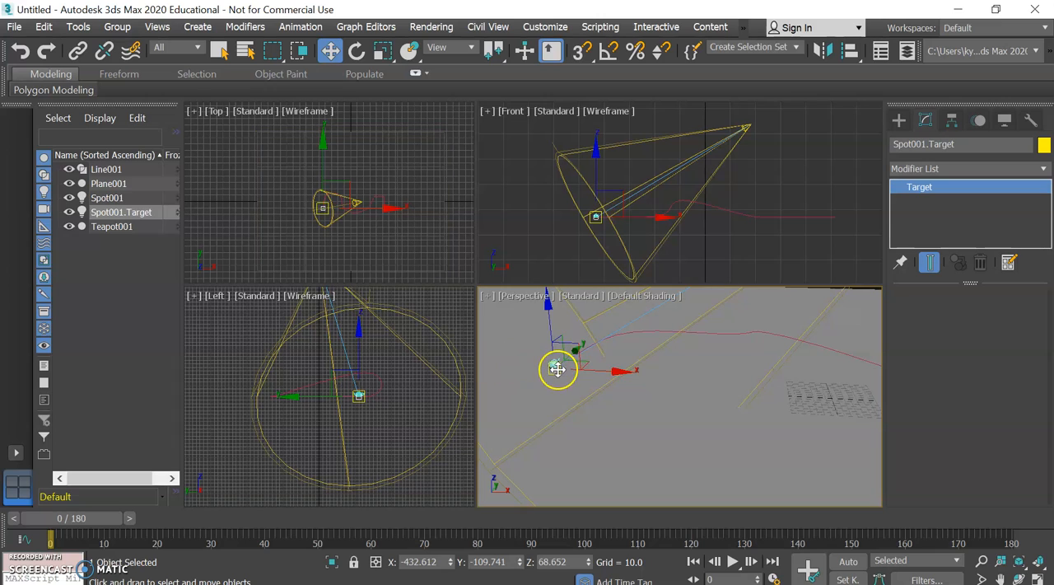
Advance the animation to frame 2 and try to link the spotlight's target to the teapot
scroll(539, 363, "down", 5)
scroll(540, 363, "up", 10)
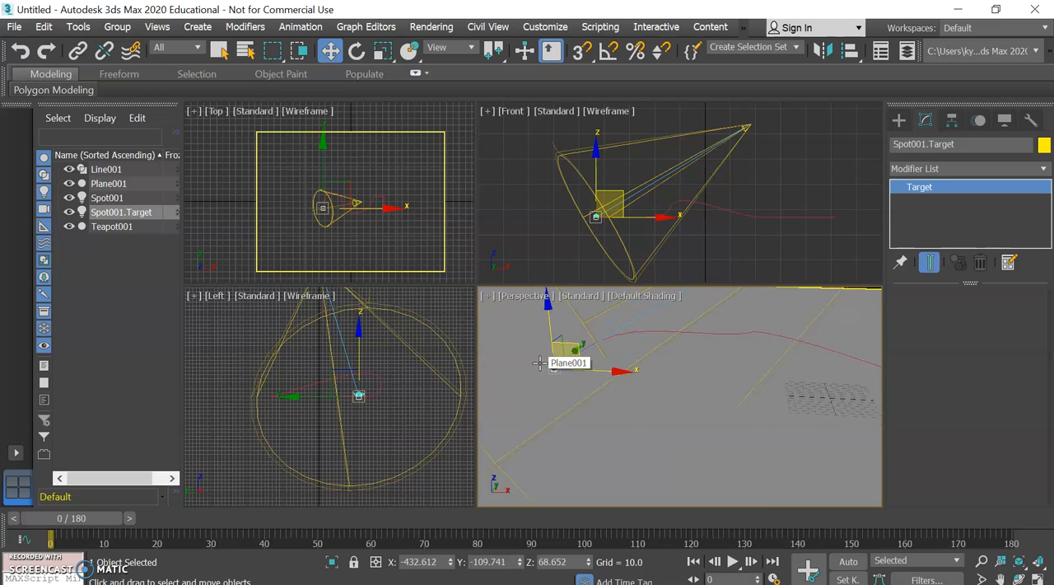
scroll(539, 363, "down", 5)
scroll(540, 363, "up", 5)
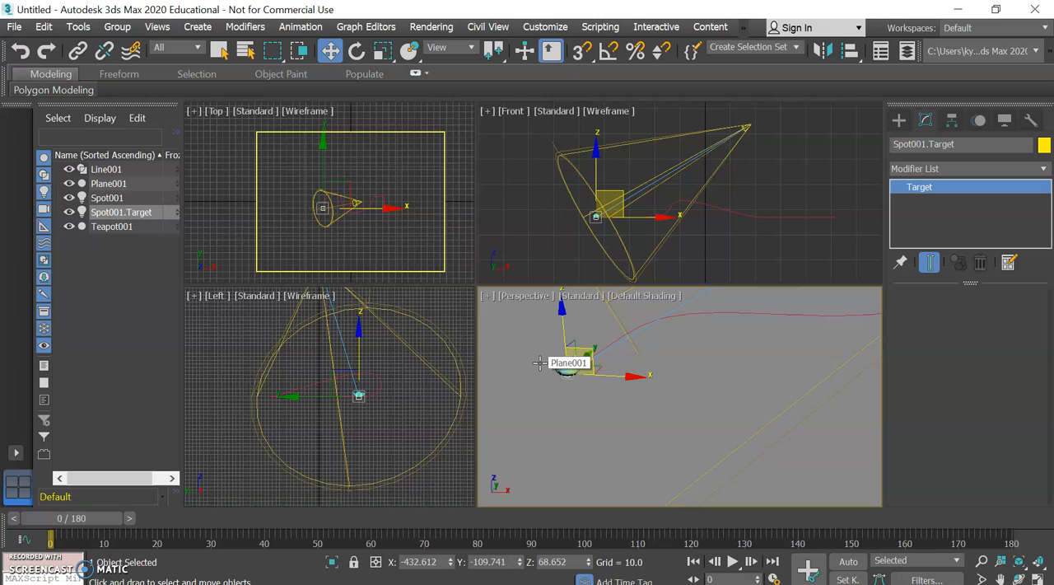
left_click(77, 51)
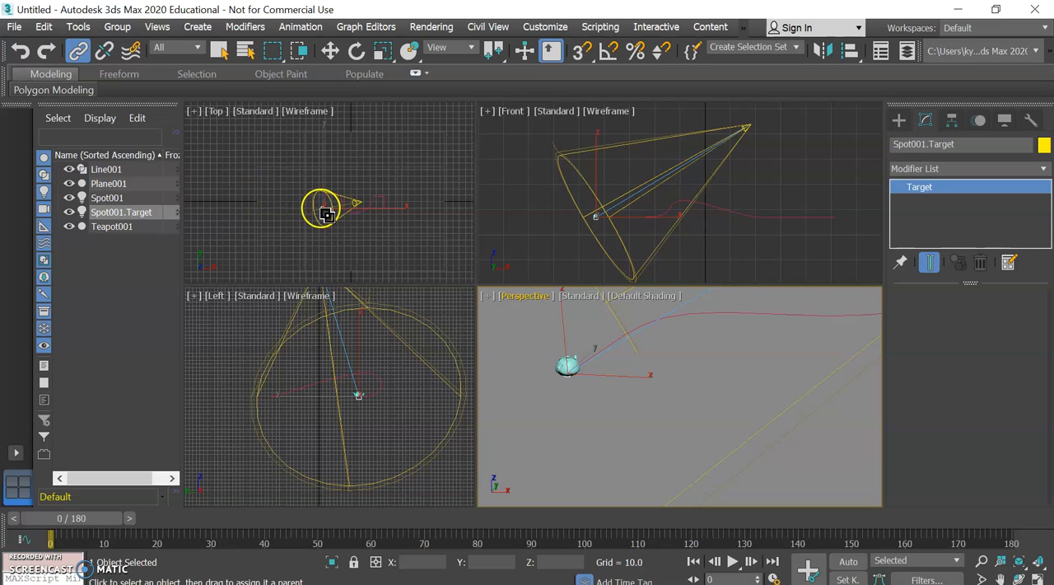
scroll(557, 364, "down", 1)
scroll(557, 365, "up", 4)
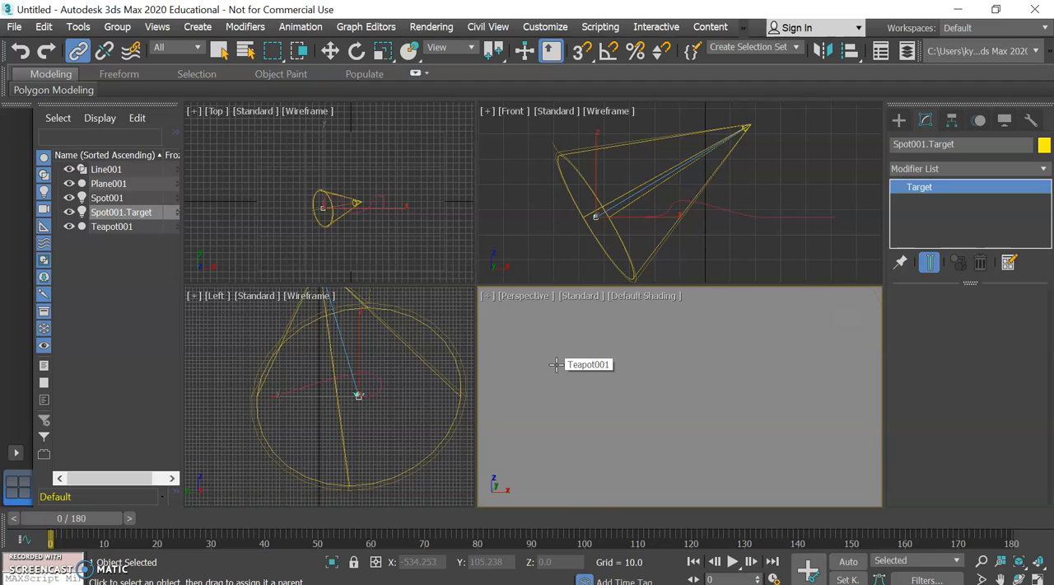
scroll(557, 365, "down", 3)
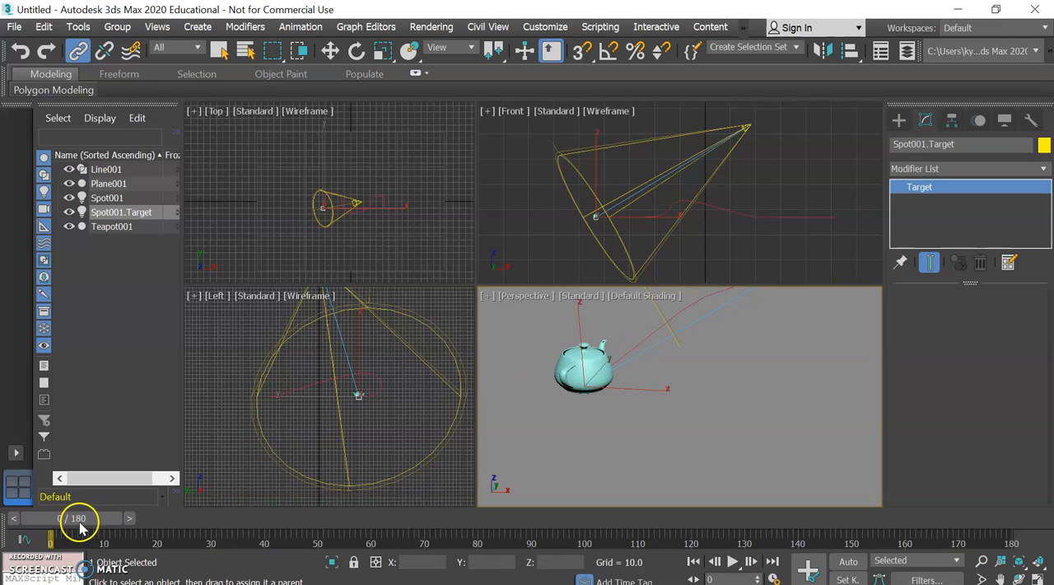
left_click_drag(78, 527, 88, 527)
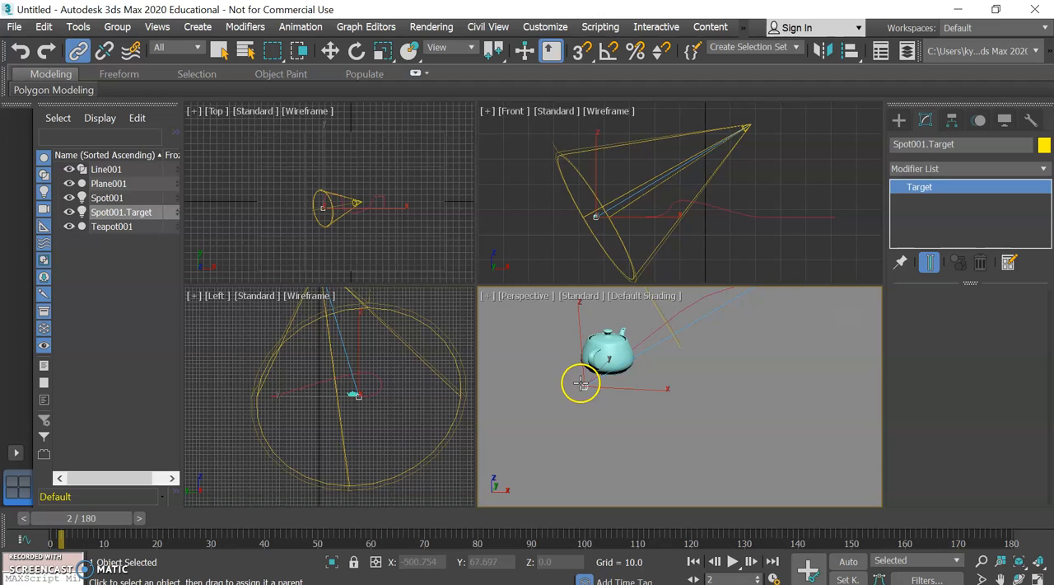
left_click_drag(581, 382, 592, 356)
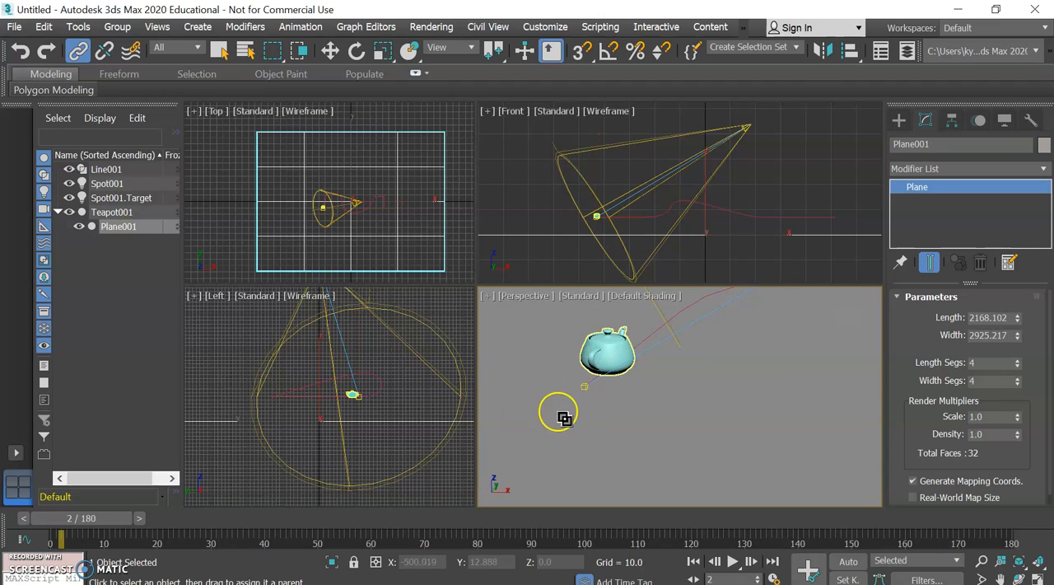
Scrub the animation to frame 54 and back to frame 0 to check the link, and undo that link
left_click_drag(78, 519, 345, 568)
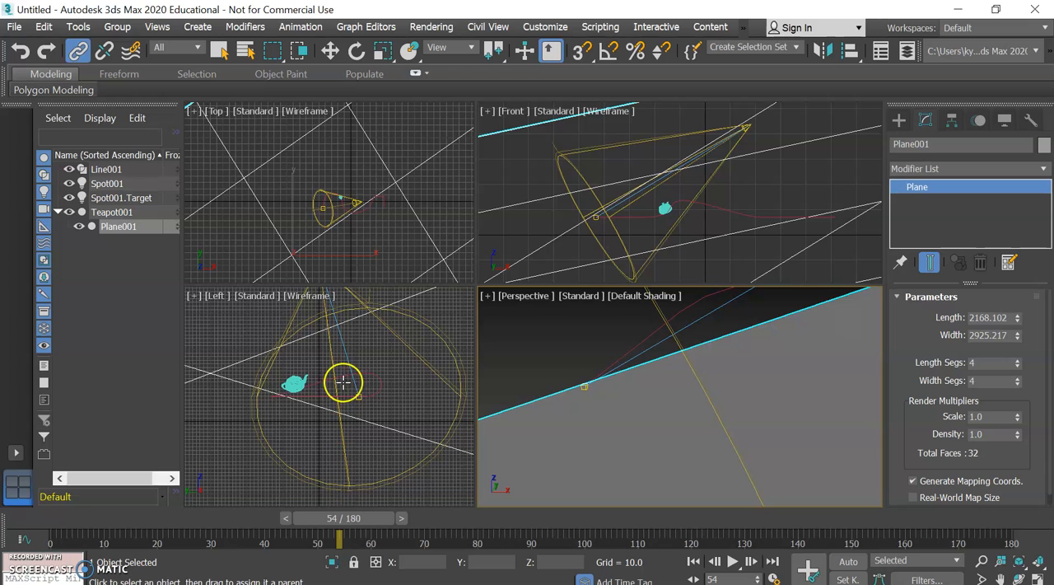
left_click_drag(363, 517, 88, 467)
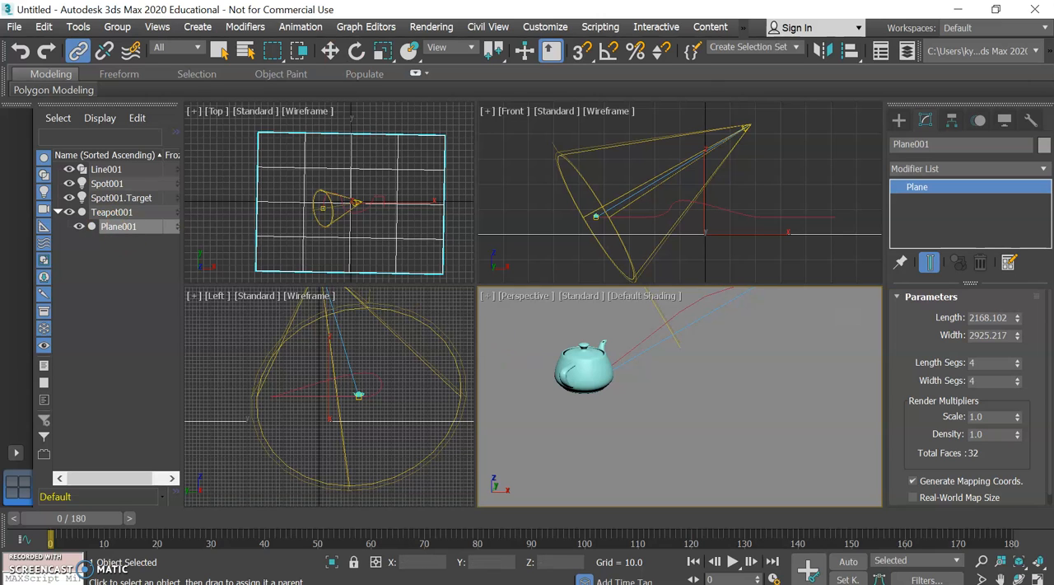
left_click(20, 51)
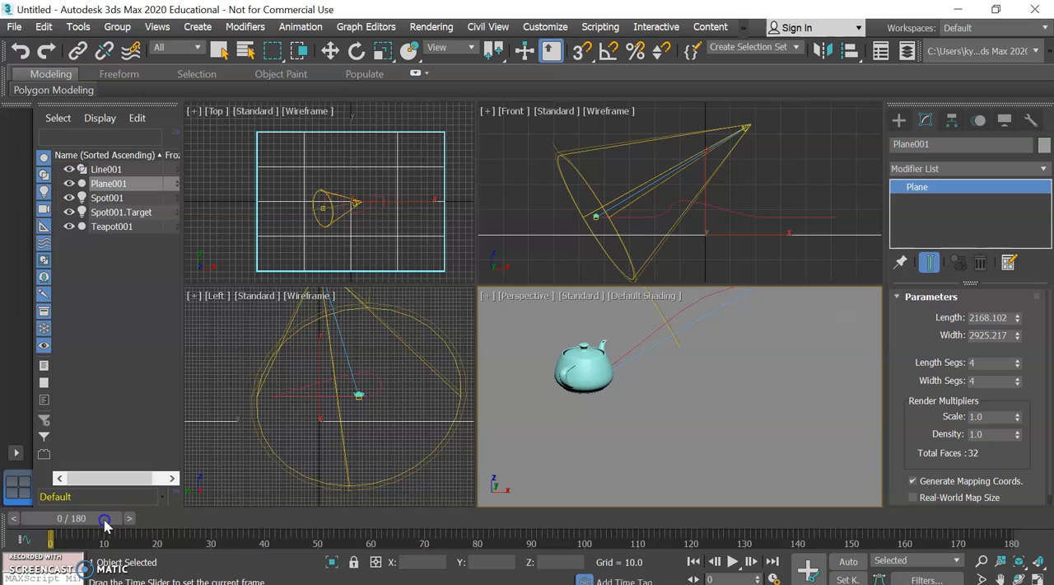
Advance the animation to frame 5 and link the spotlight's target to the teapot as its parent
left_click_drag(99, 518, 130, 522)
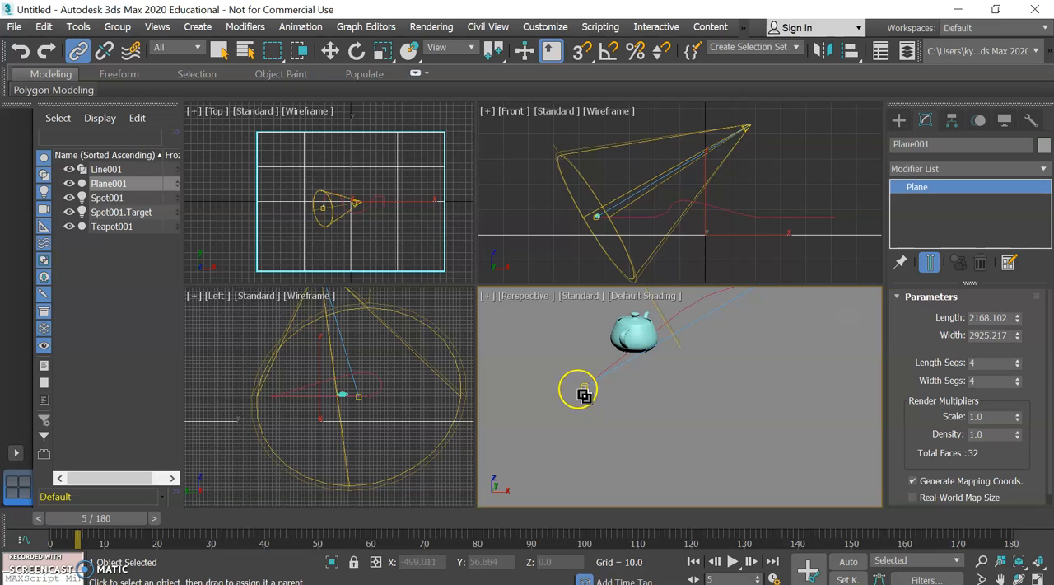
left_click_drag(584, 387, 636, 329)
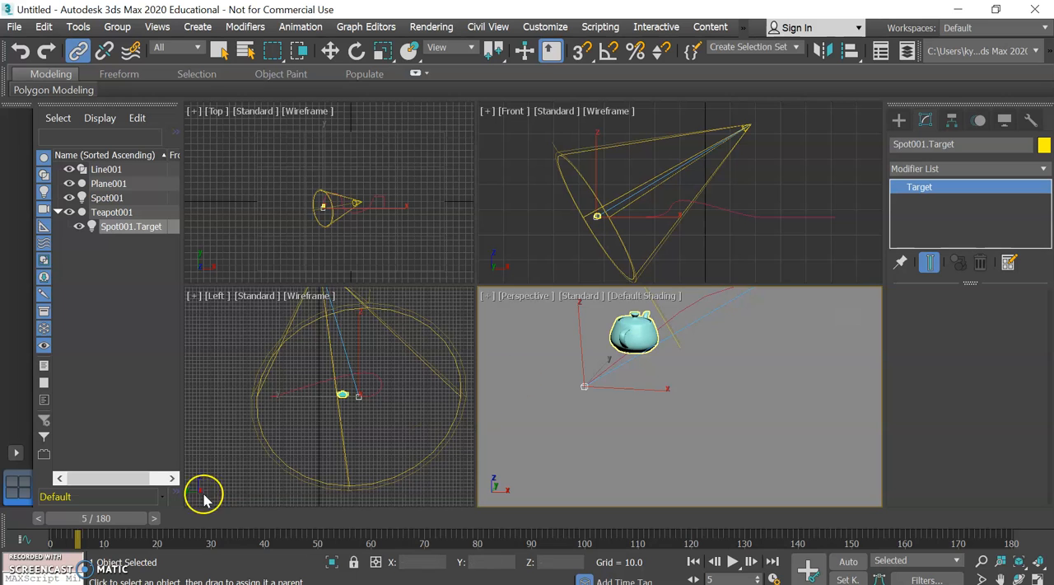
Return the animation to frame 0 and play it in the perspective view to frame 175 to check how the spotlight follows the teapot
left_click_drag(136, 523, 95, 560)
left_click(78, 51)
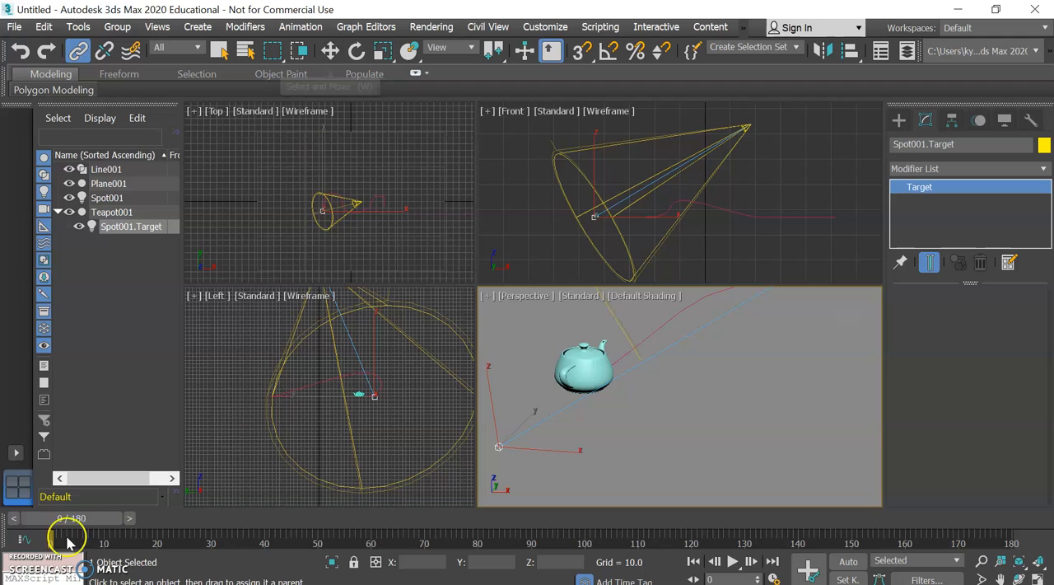
mouse_move(75, 514)
left_mouse_down()
mouse_move(183, 526)
mouse_move(103, 551)
mouse_move(59, 545)
mouse_move(176, 510)
mouse_move(62, 519)
left_mouse_up()
scroll(673, 356, "down", 10)
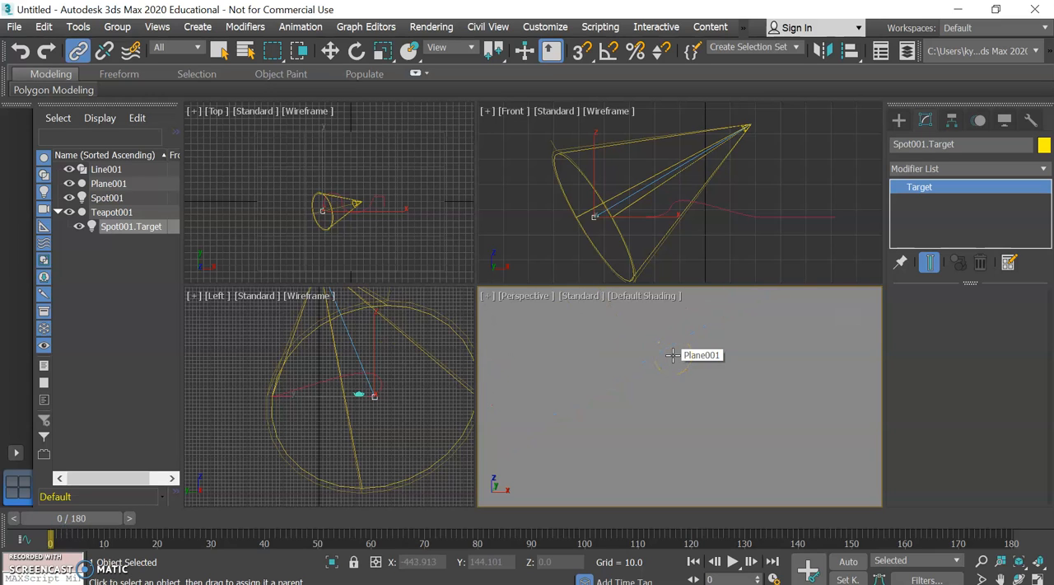
scroll(673, 355, "up", 3)
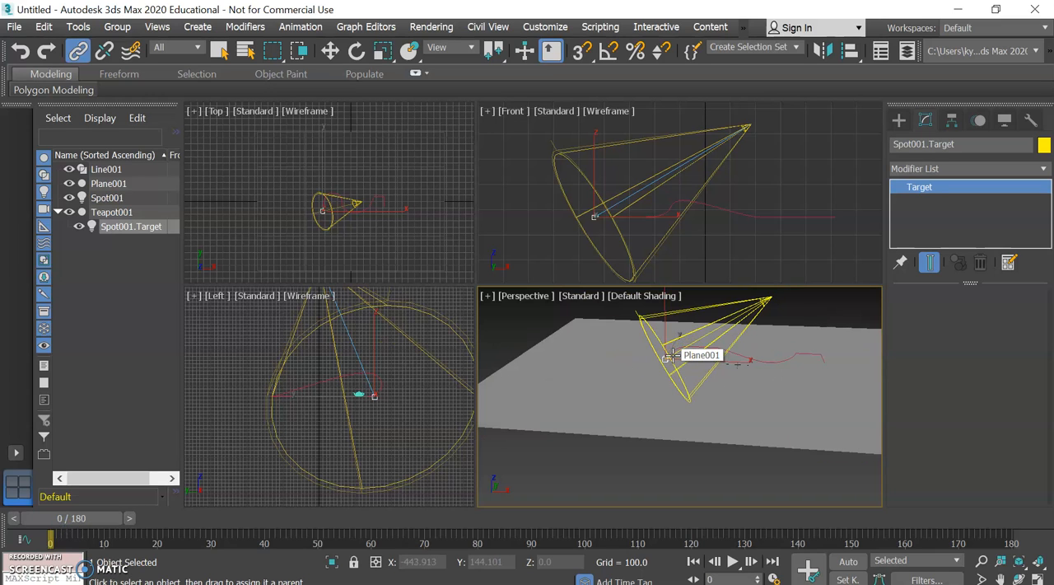
left_click(651, 365)
middle_click_drag(651, 366, 612, 396)
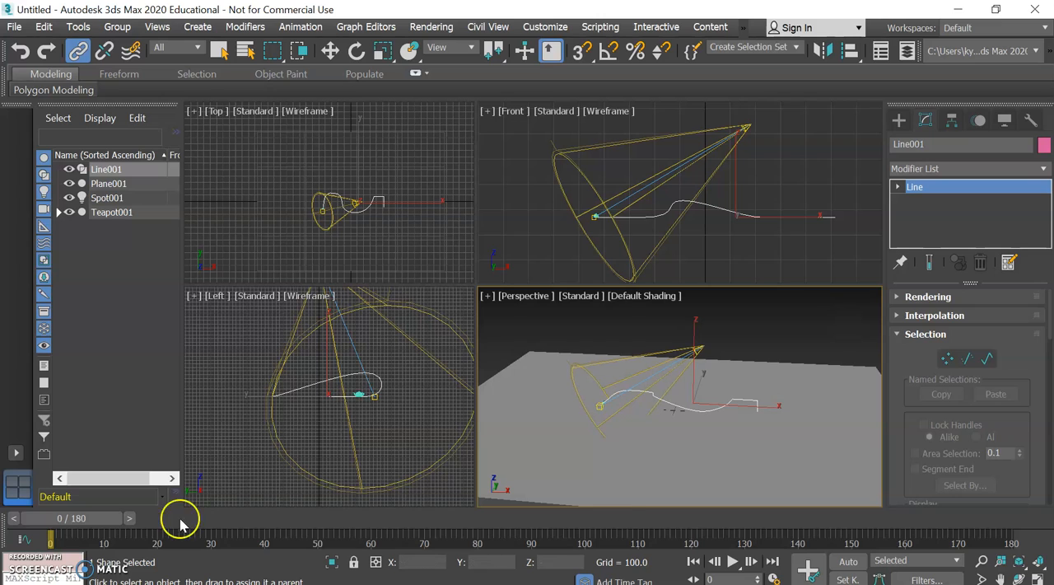
left_click(735, 561)
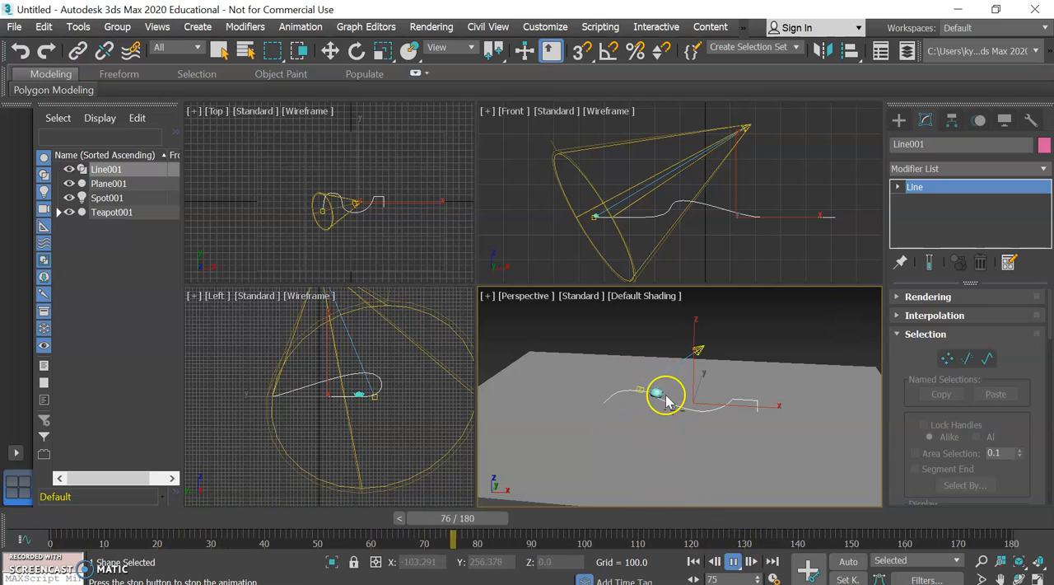
left_click(735, 561)
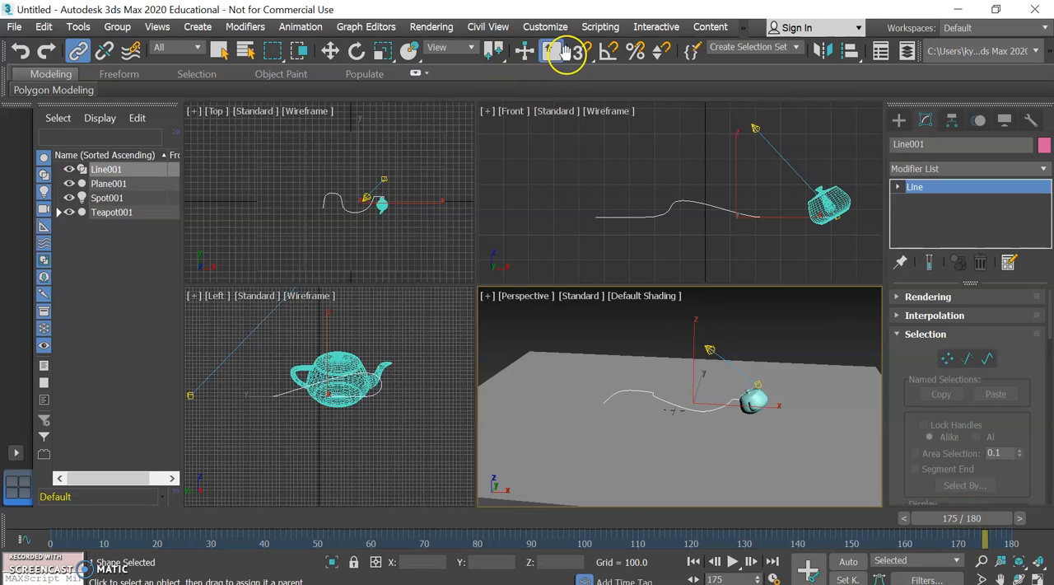
Render the perspective view at frame 175 to examine the lighting on the teapot, and close the render
left_click(431, 27)
left_click(424, 42)
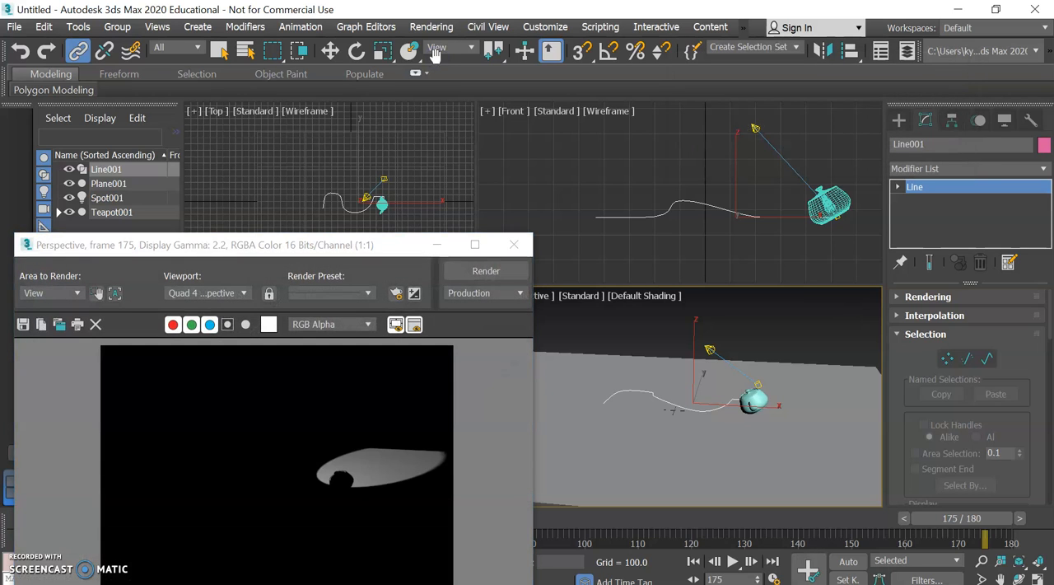
left_click(515, 246)
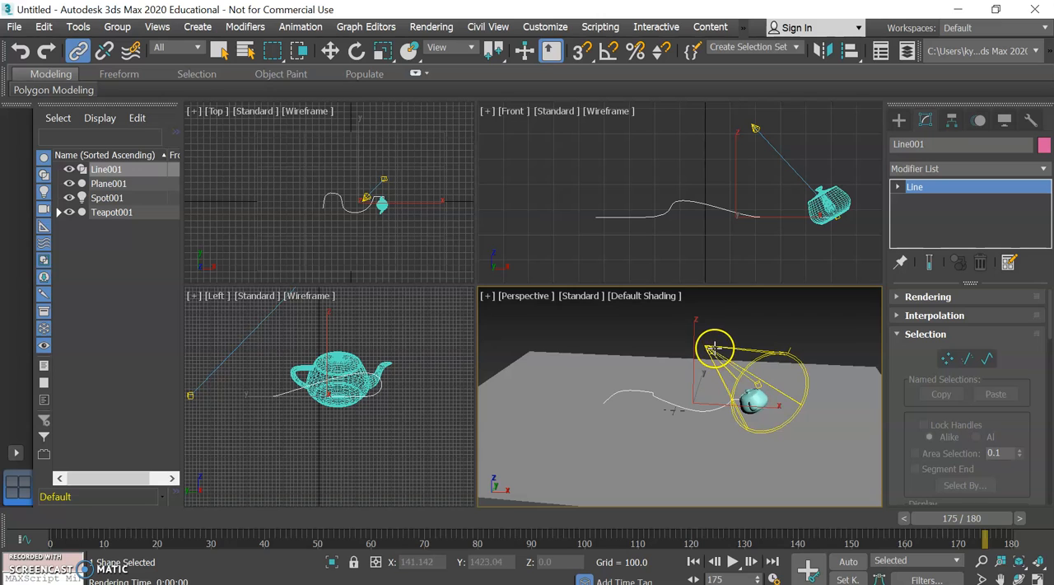
Scrub the animation back to frame 0 in a top-down perspective view to compare the spotlight target's motion with the path
left_click(828, 328)
left_click(842, 323)
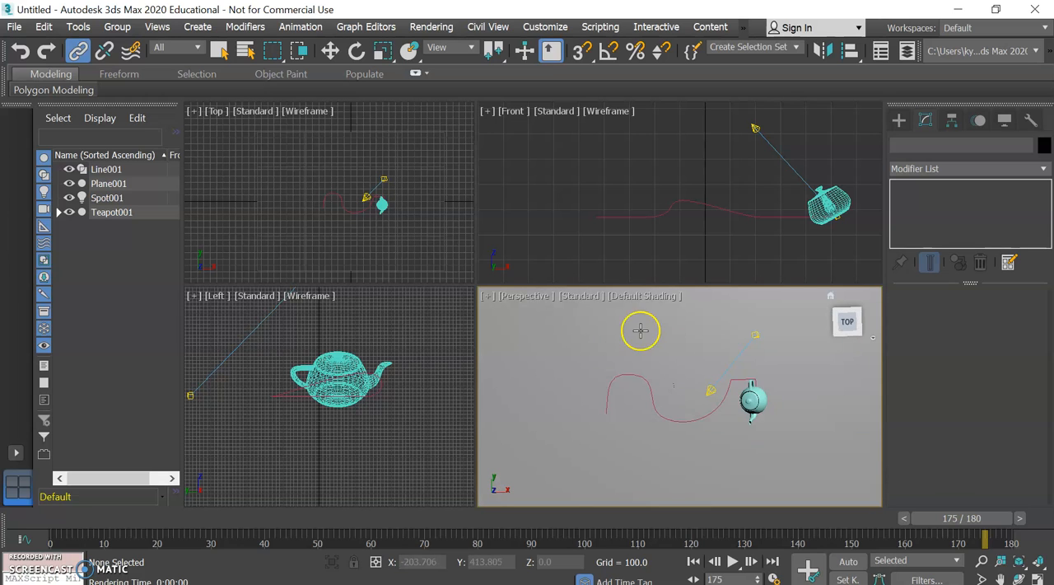
left_click_drag(950, 523, 6, 449)
left_click(77, 51)
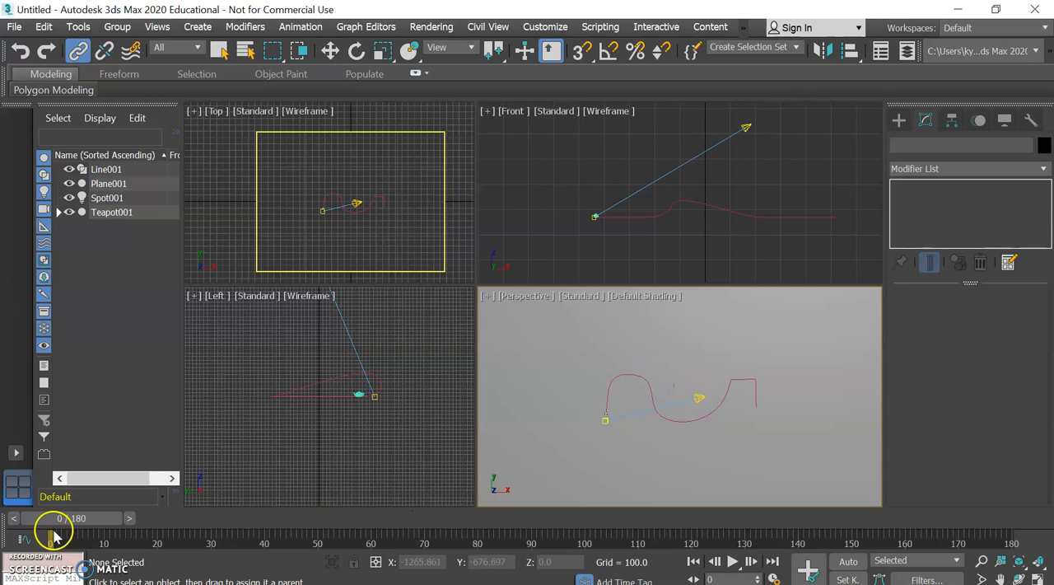
left_click_drag(81, 527, 63, 388)
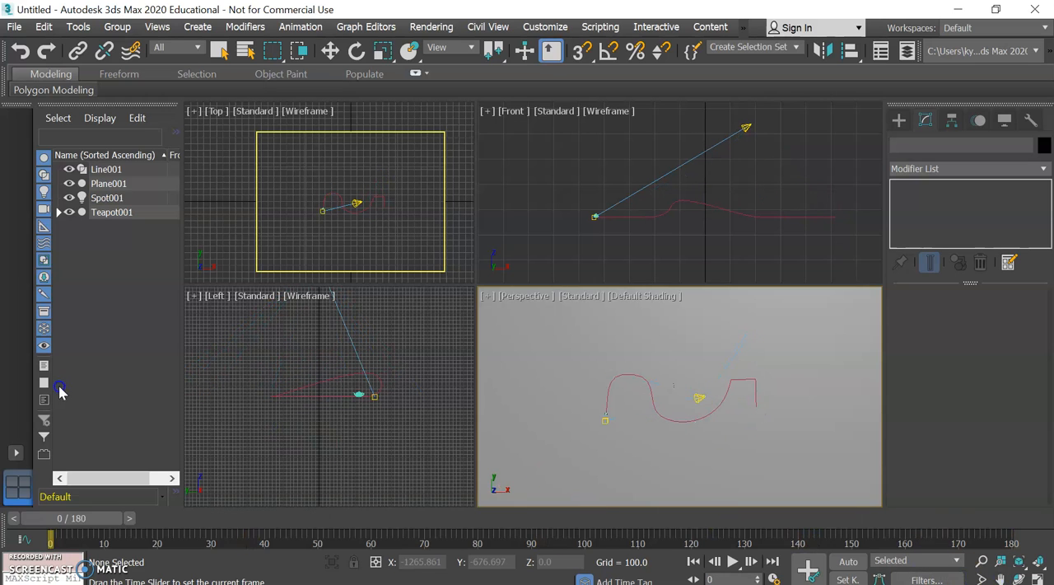
Unlink the spotlight's target from the teapot by moving it out of the teapot's hierarchy in the scene list
left_click(78, 51)
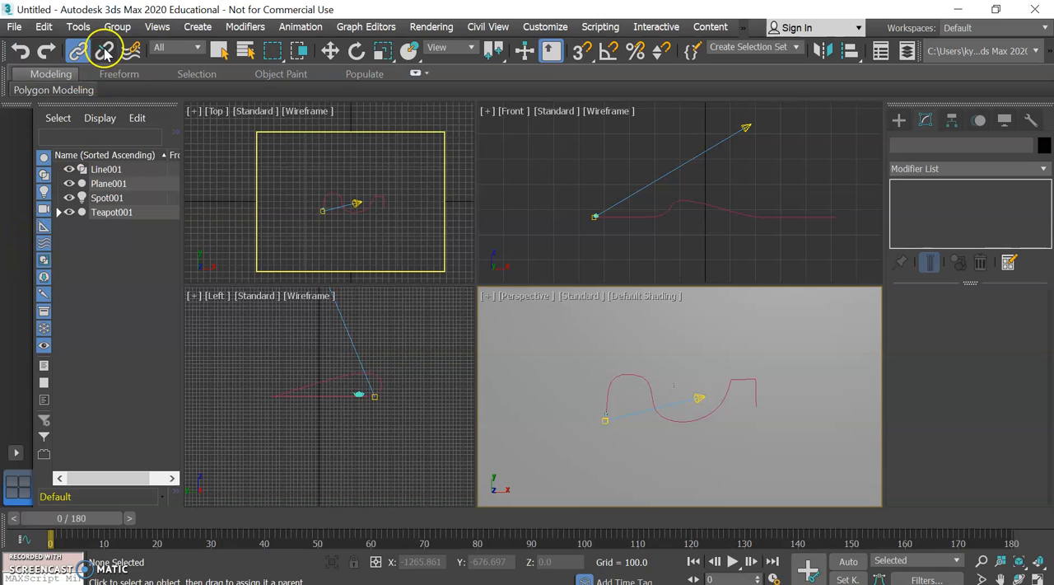
left_click(58, 213)
left_click(106, 226)
left_click_drag(106, 225, 73, 283)
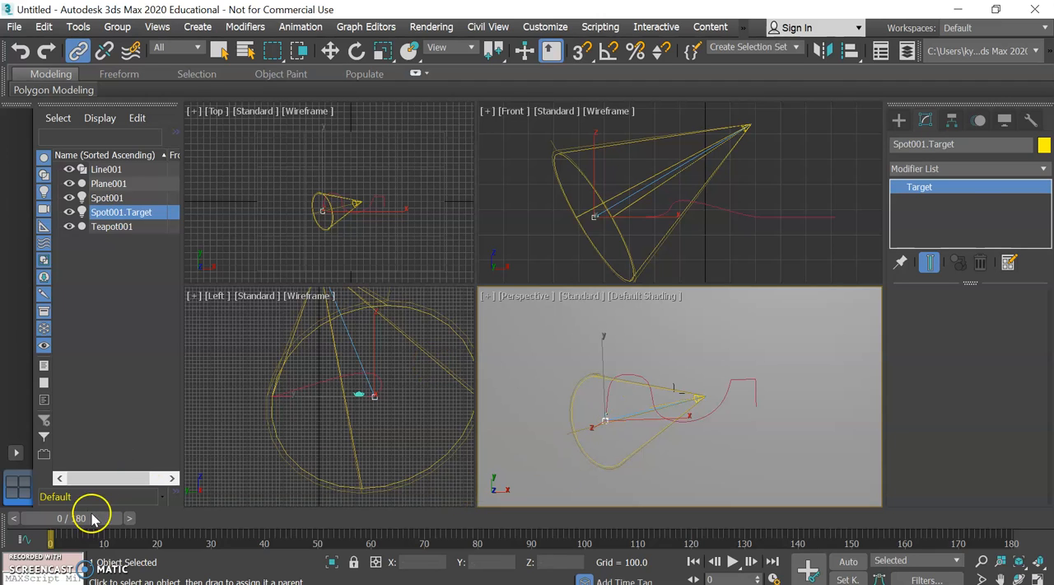
Assign a Path Constraint as the position controller of the spotlight's target
left_click(952, 121)
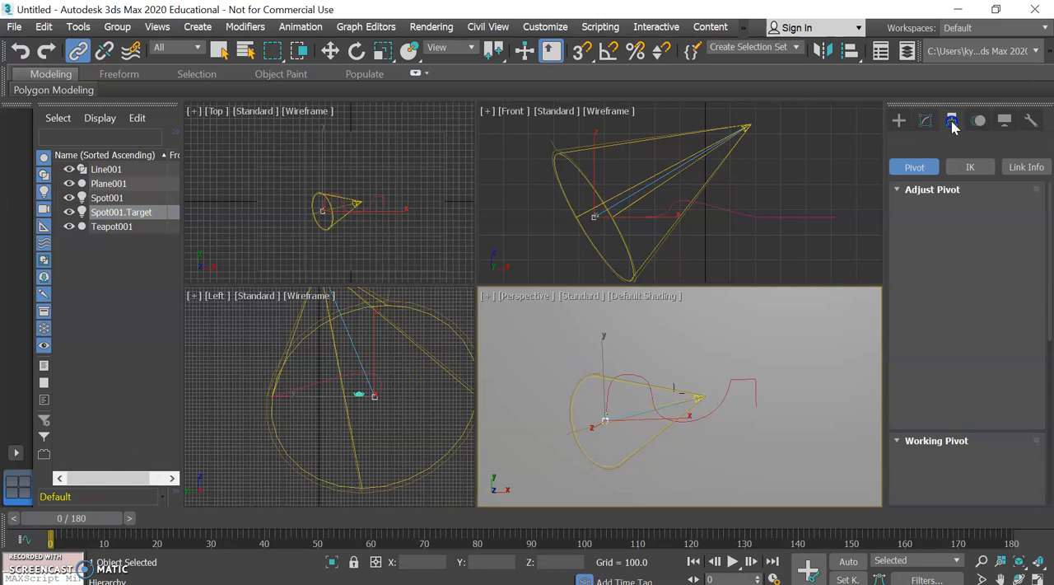
left_click(978, 120)
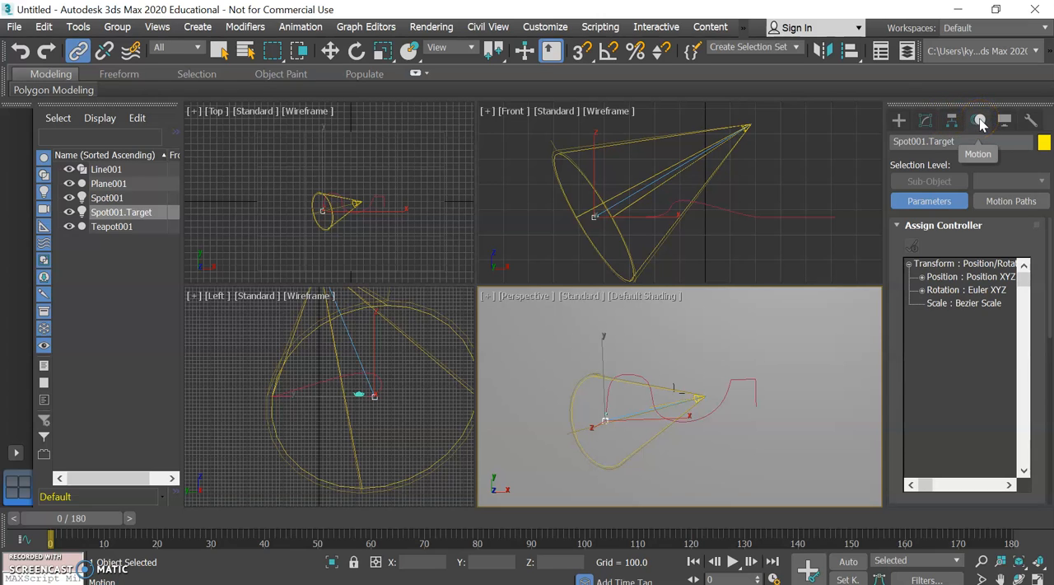
left_click(945, 281)
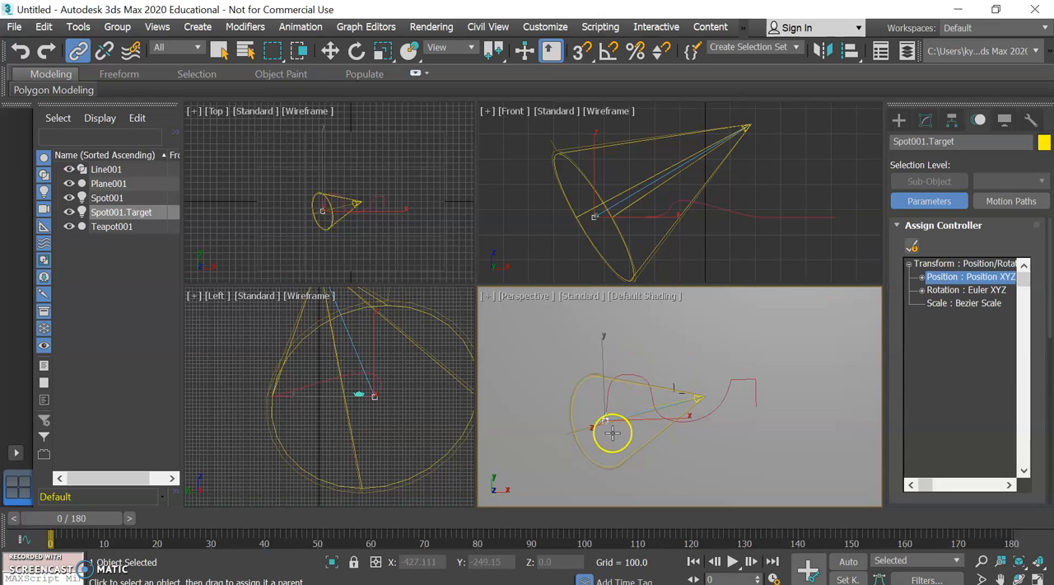
left_click_drag(602, 419, 761, 376)
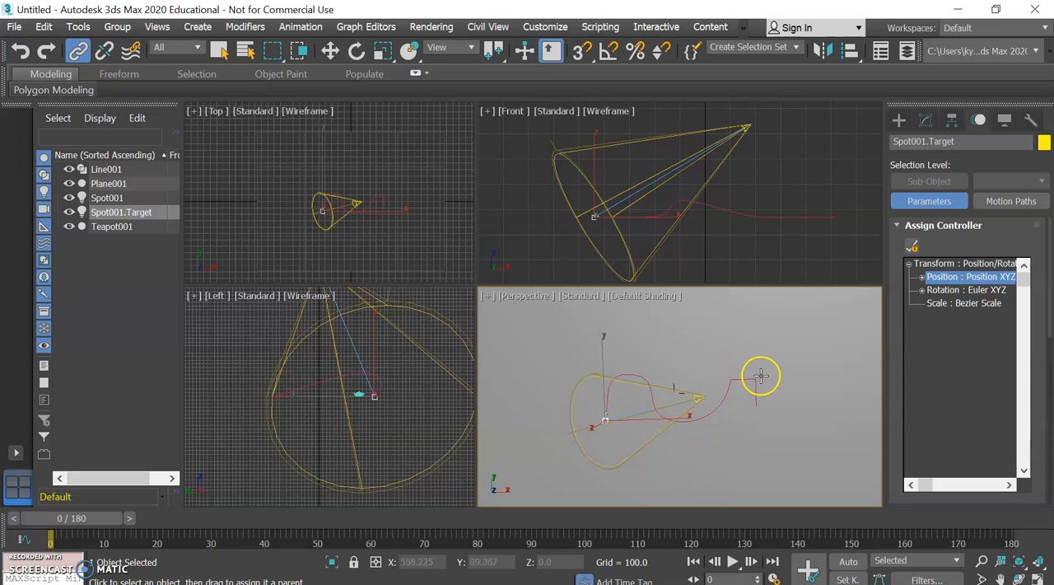
left_click(913, 246)
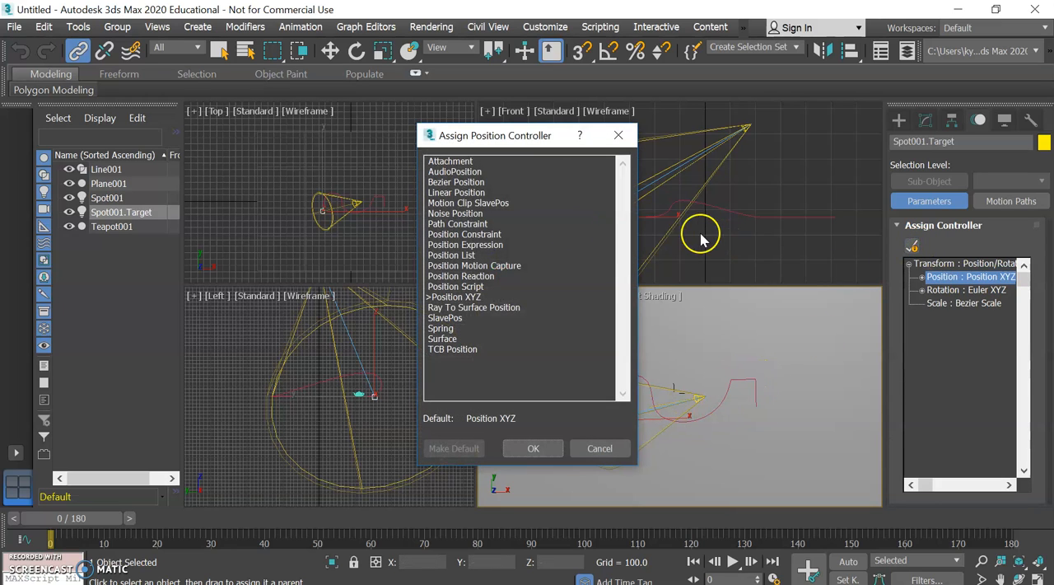
double_click(437, 225)
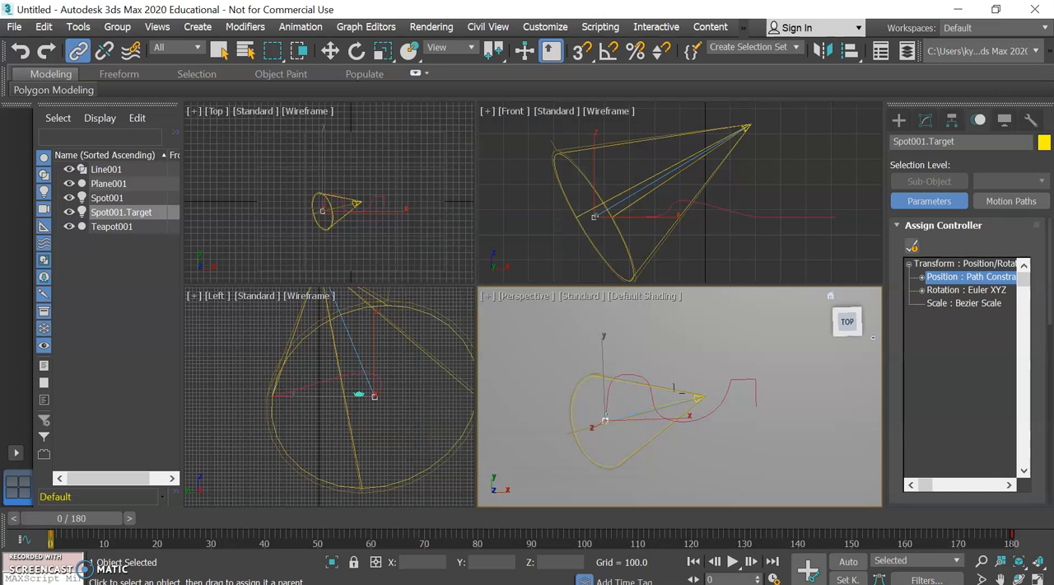
Add the curved line Line001 as the path that the spotlight's target follows
left_click_drag(1048, 320, 1050, 424)
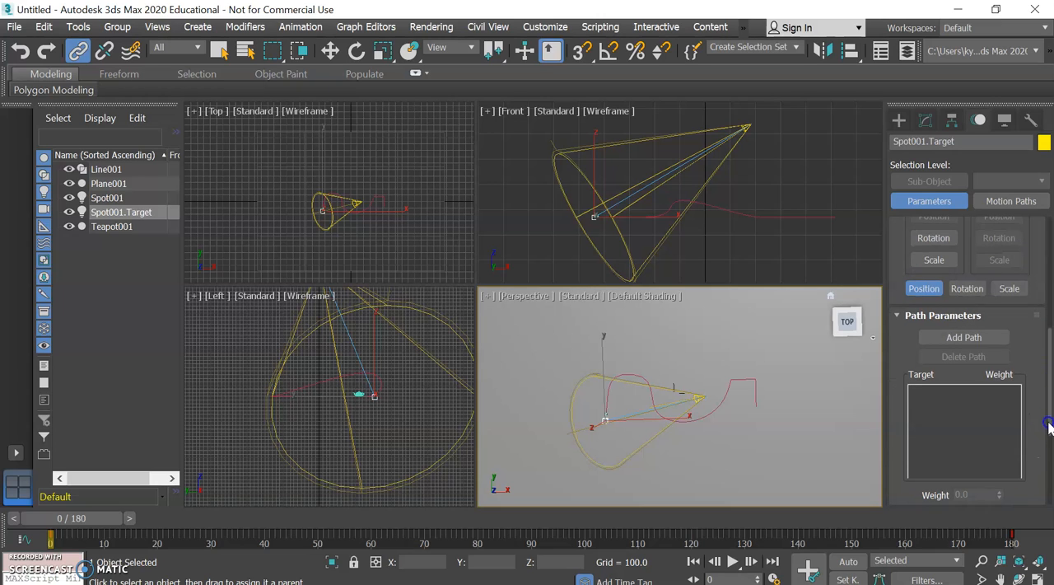
left_click(988, 339)
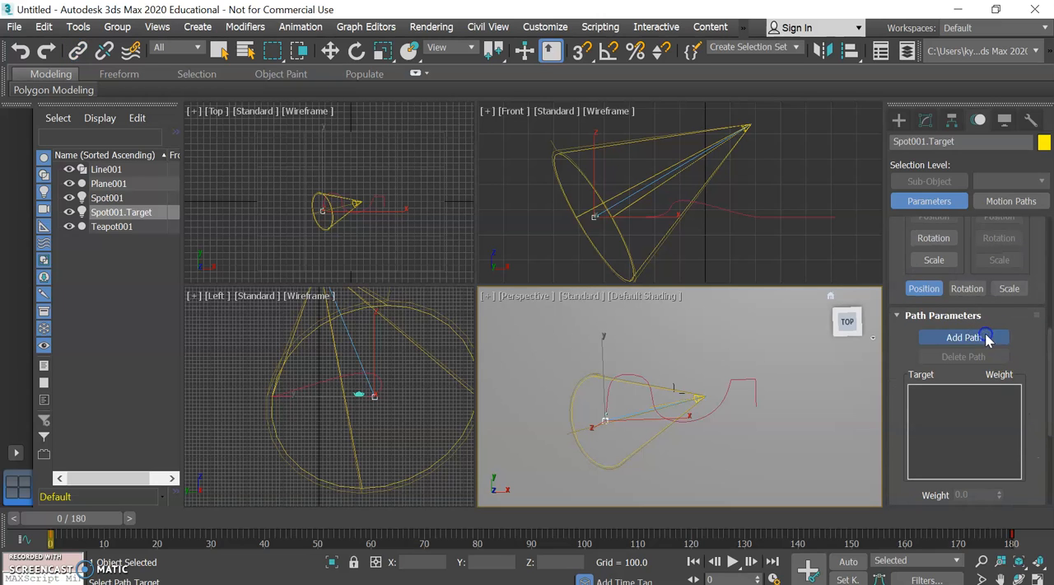
left_click(743, 377)
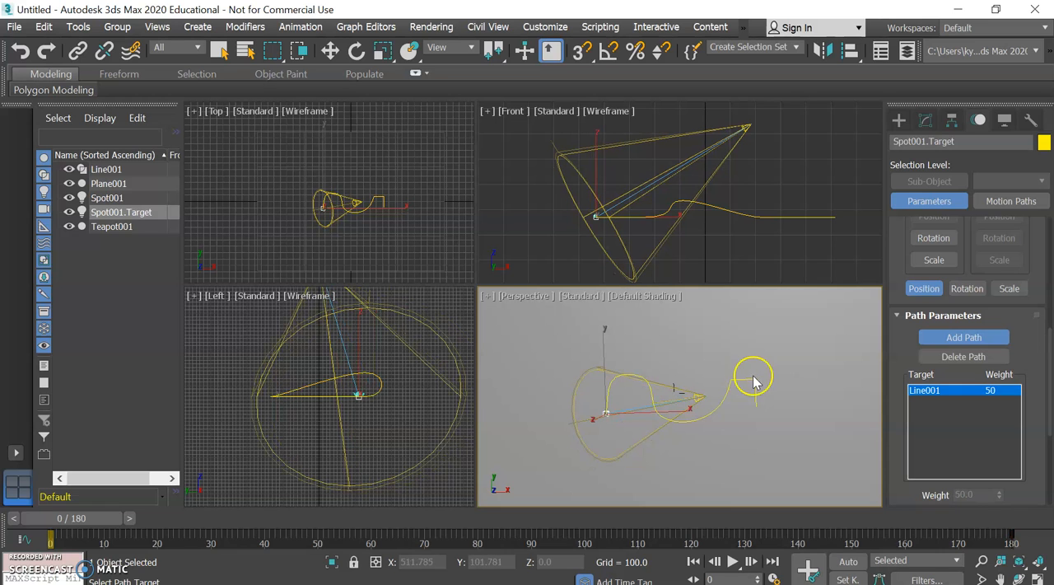
Scrub the animation to check the spotlight target against the teapot, return to frame 0 and view the scene at an angle
left_click_drag(84, 526, 78, 451)
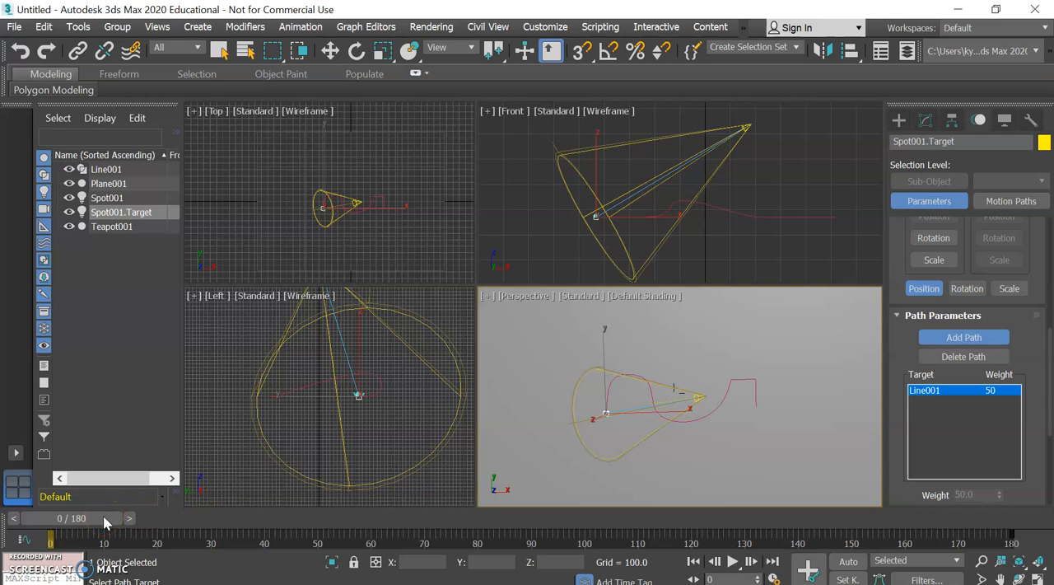
left_click_drag(103, 522, 196, 472)
left_click(898, 120)
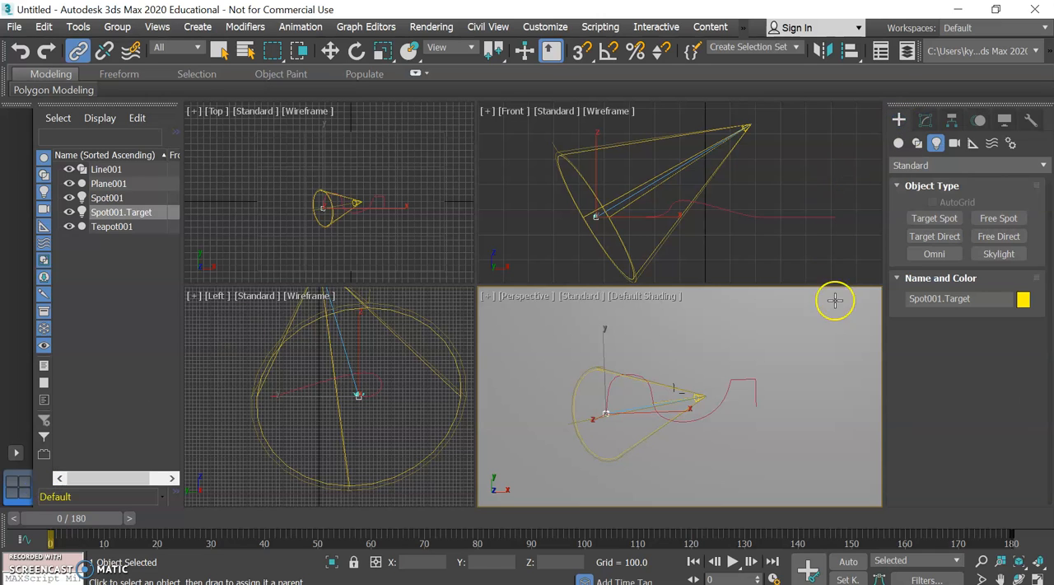
right_click(779, 342)
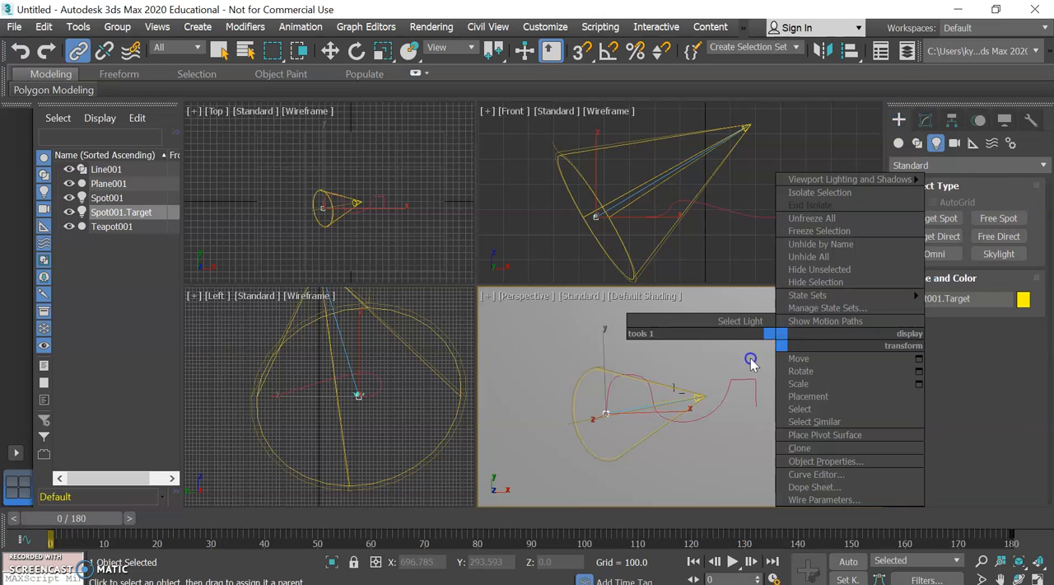
left_click(751, 359)
right_click(793, 333)
left_click(733, 346)
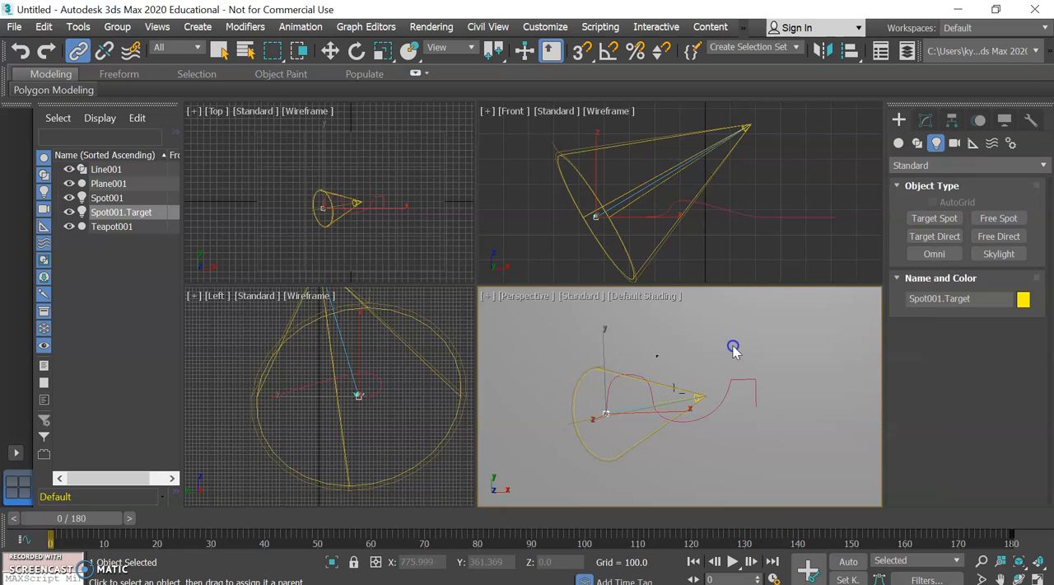
left_click(834, 303)
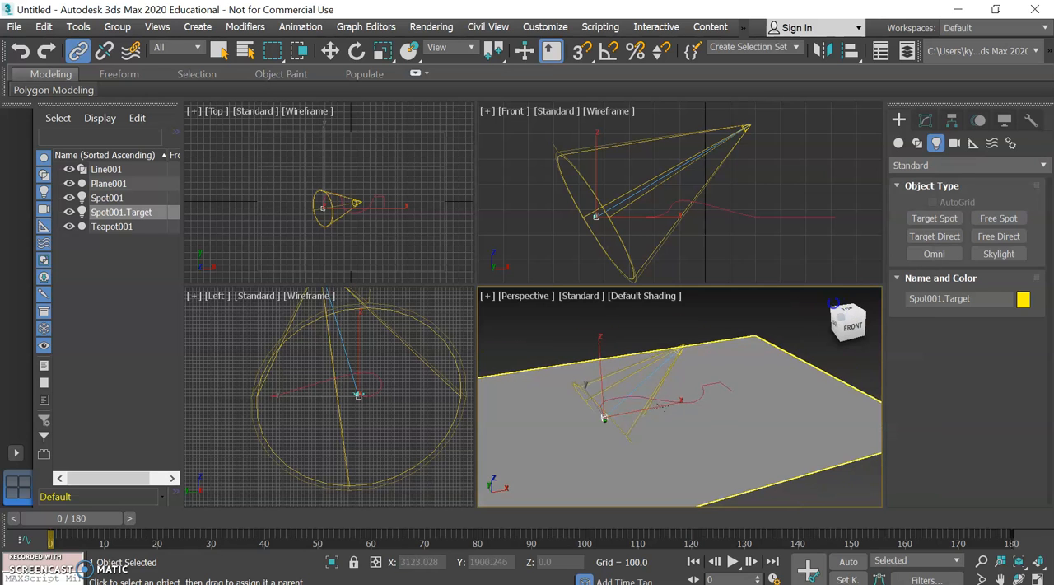
left_click(835, 303)
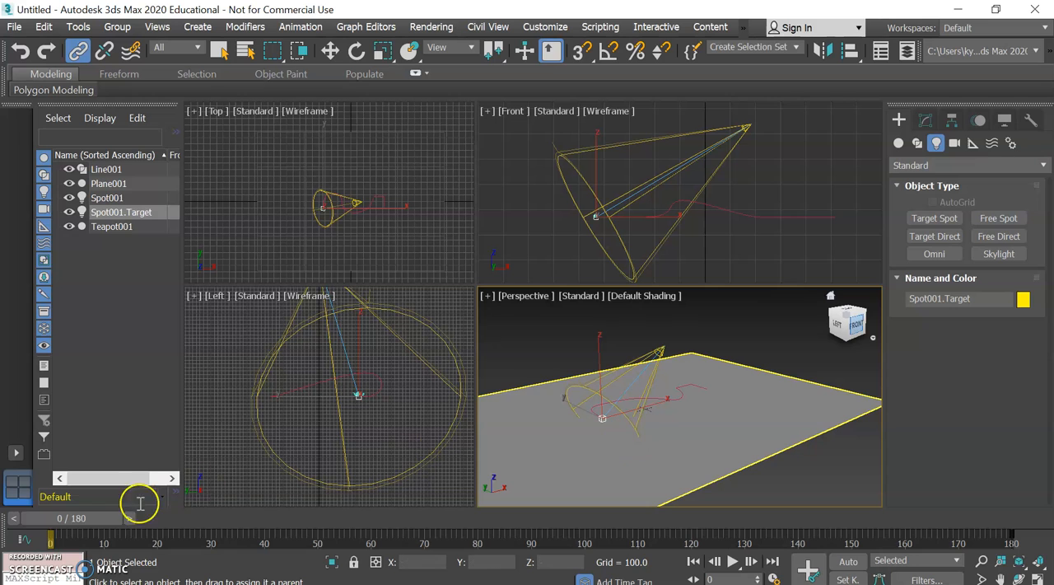
Advance the animation to frame 89, render the perspective view to examine the lighting, and close the render
left_click_drag(111, 521, 568, 571)
left_click(431, 26)
left_click(437, 50)
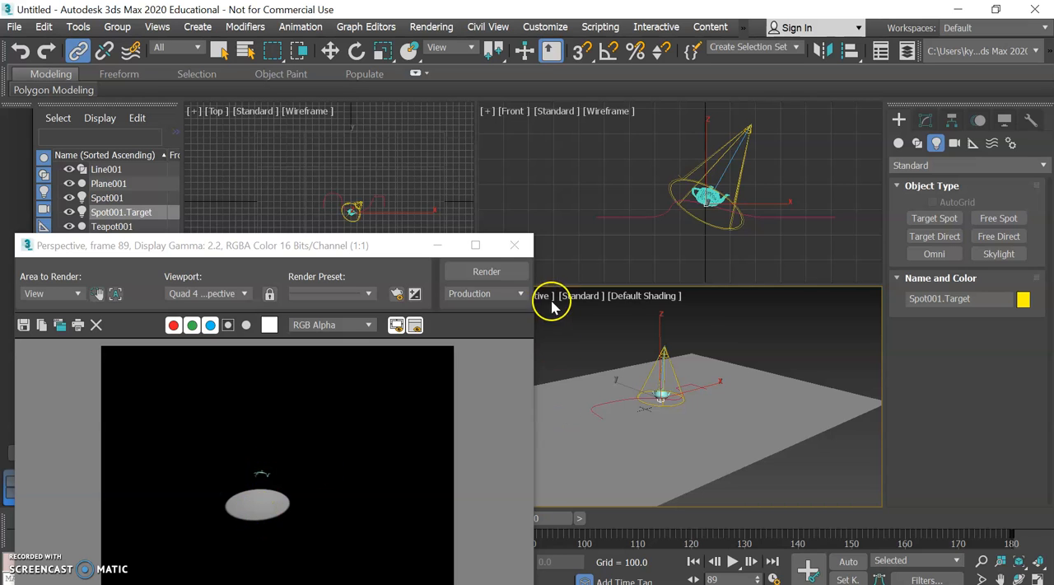
left_click(514, 245)
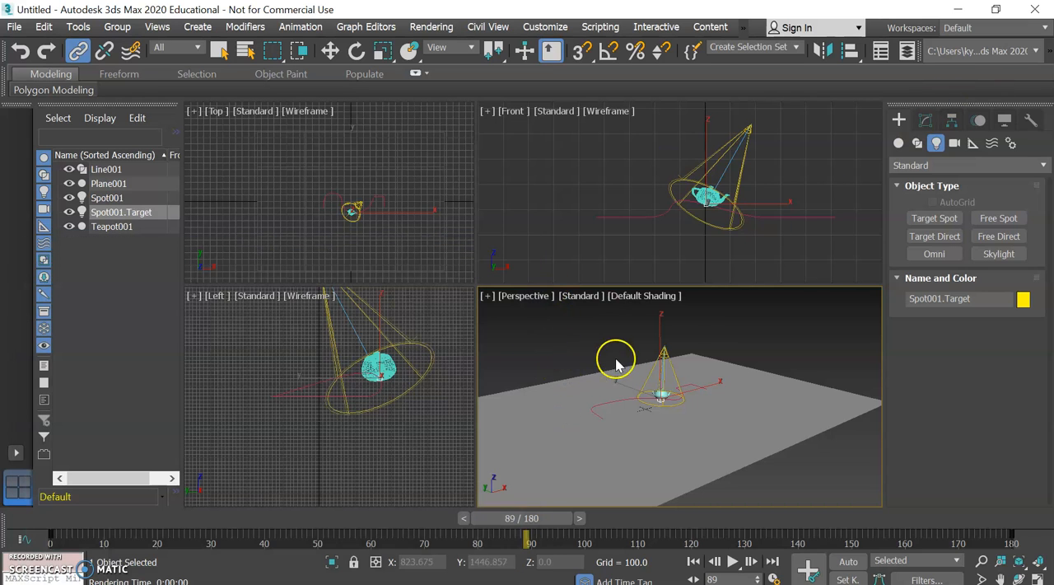
Turn on Show Cone for the spotlight and widen its Hotspot/Beam to 79.2
left_click(664, 353)
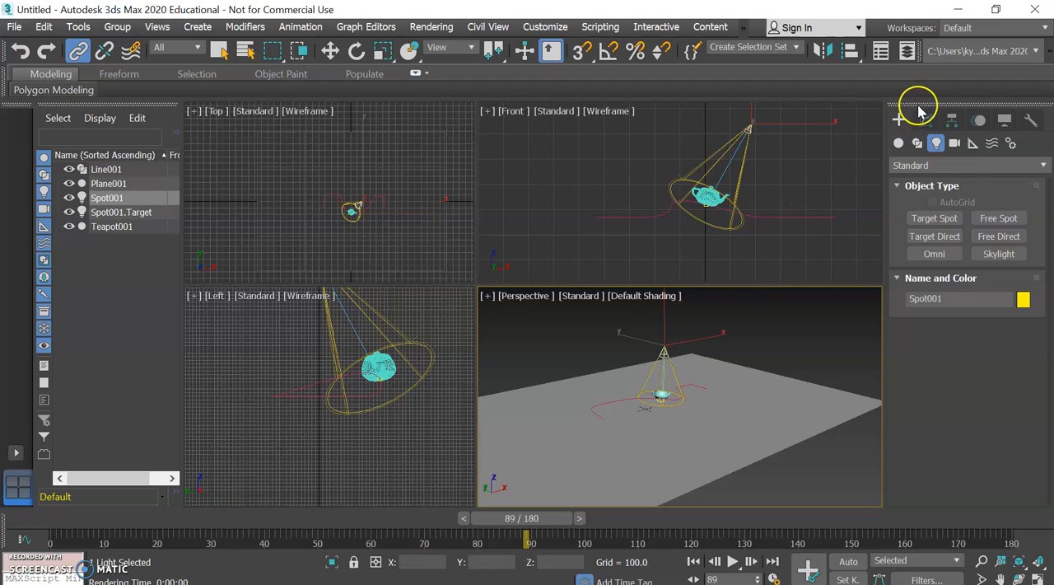
left_click(924, 120)
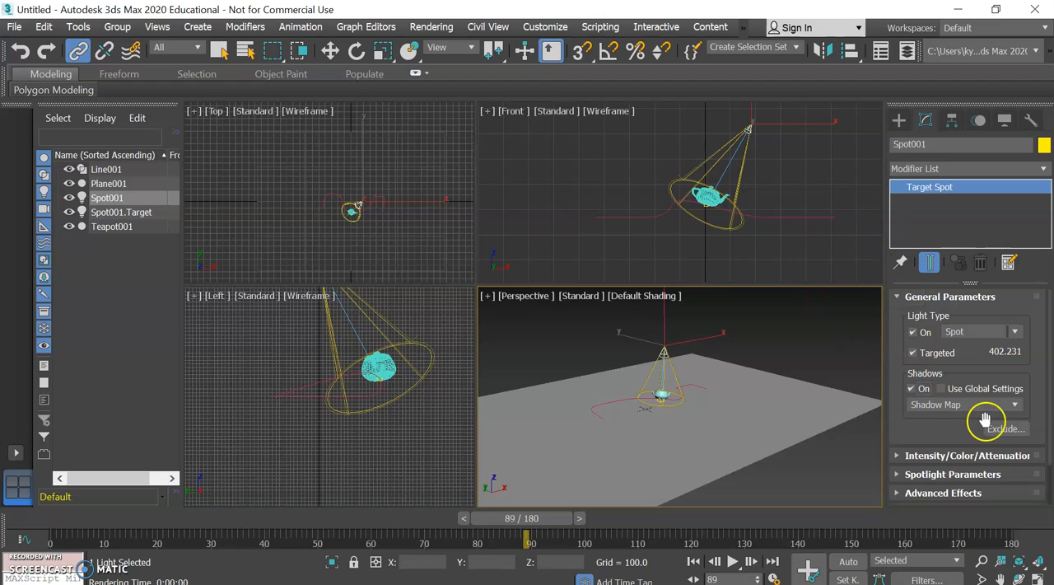
left_click(928, 476)
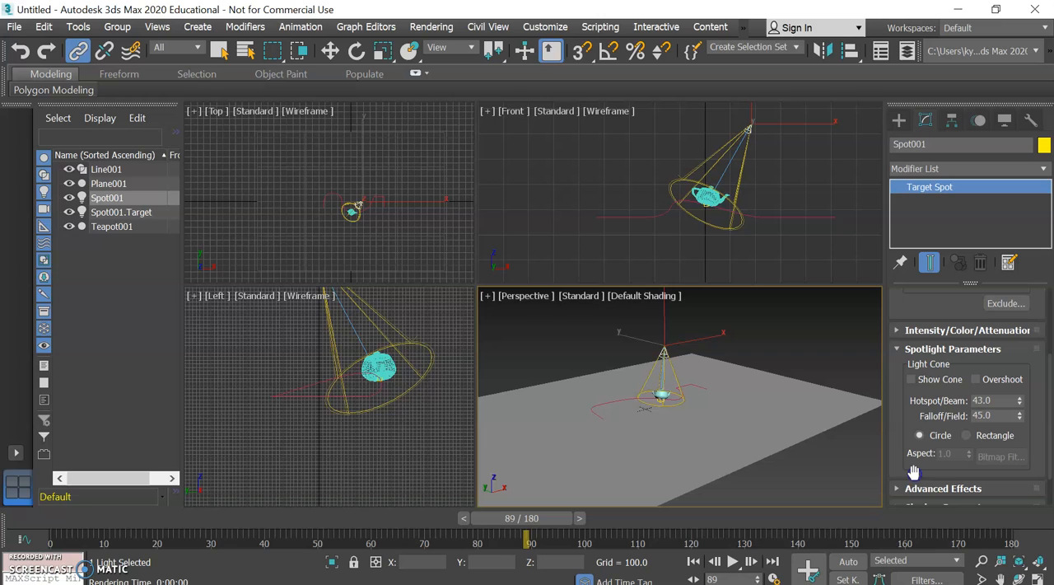
left_click(950, 384)
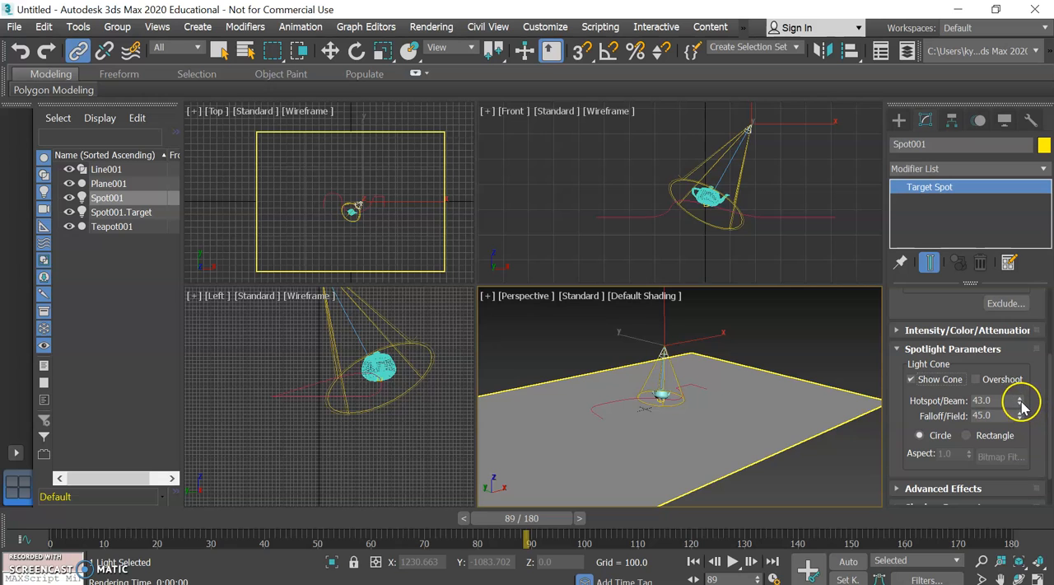
left_click_drag(1018, 397, 843, 205)
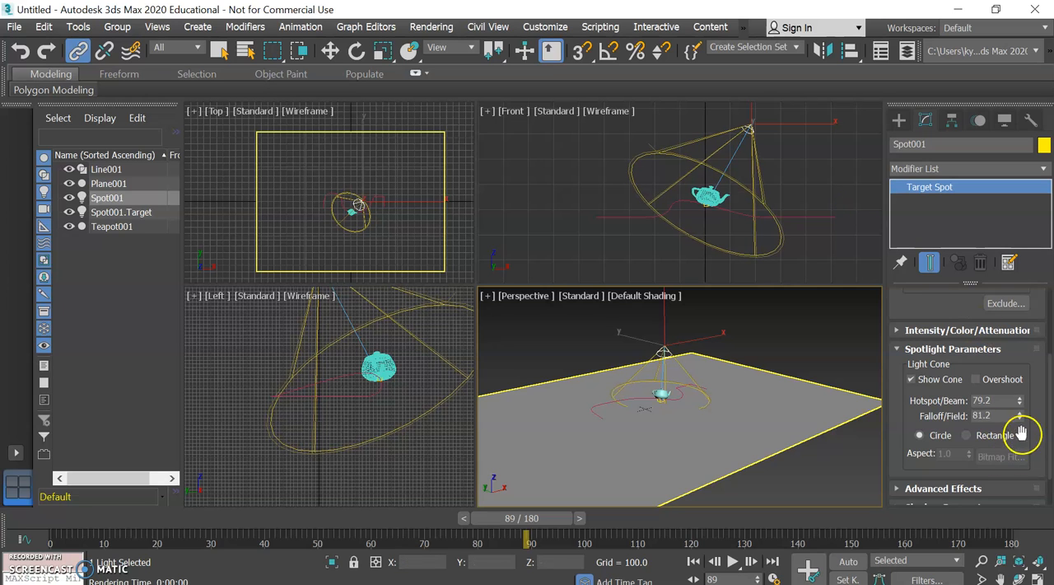
Widen the spotlight's Falloff/Field to 116.2 and check the lighting with a perspective render and by scrubbing the animation
left_click_drag(1020, 416, 836, 223)
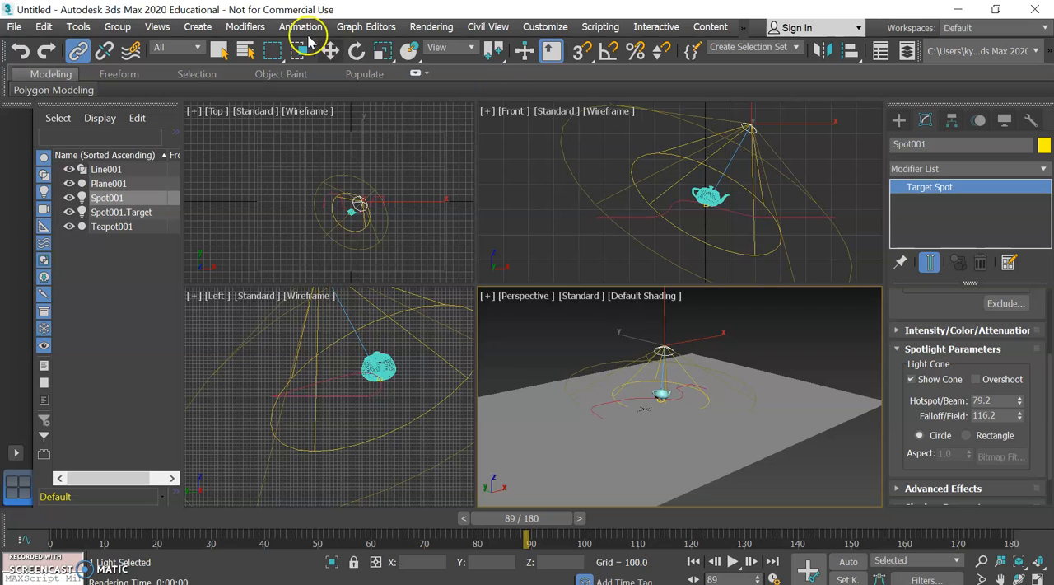
left_click(419, 28)
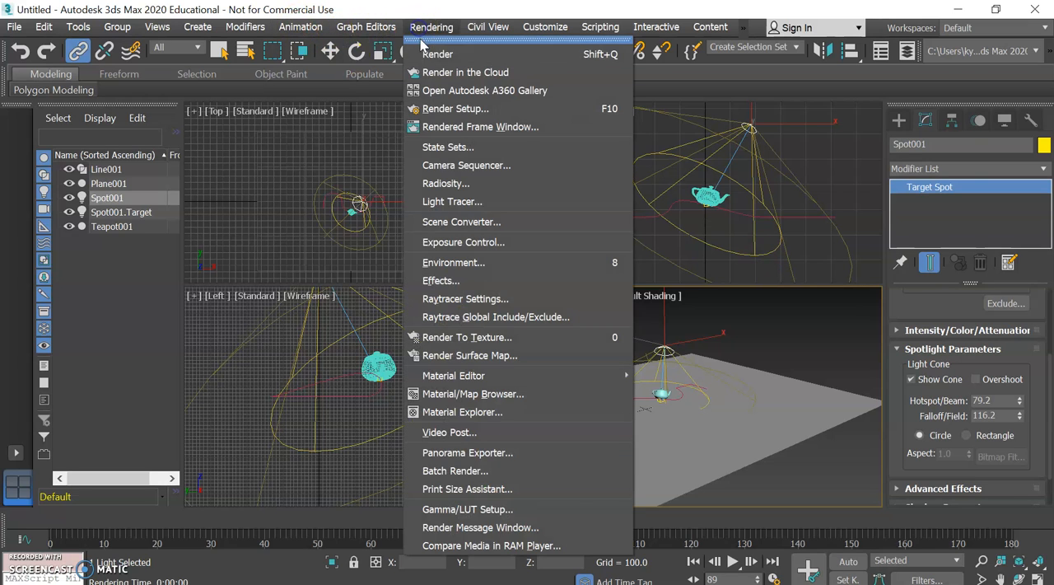
left_click(430, 51)
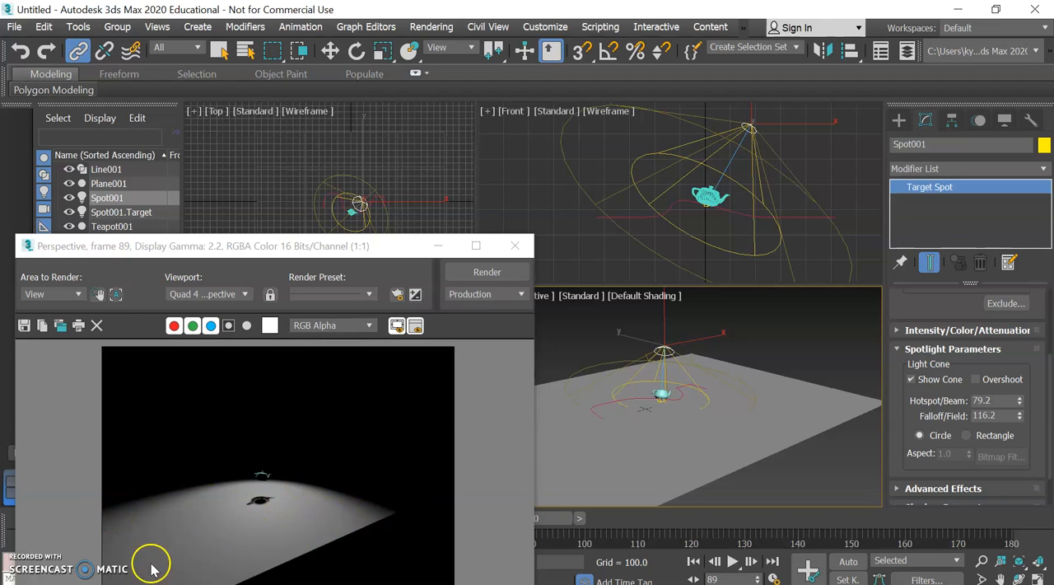
left_click(514, 245)
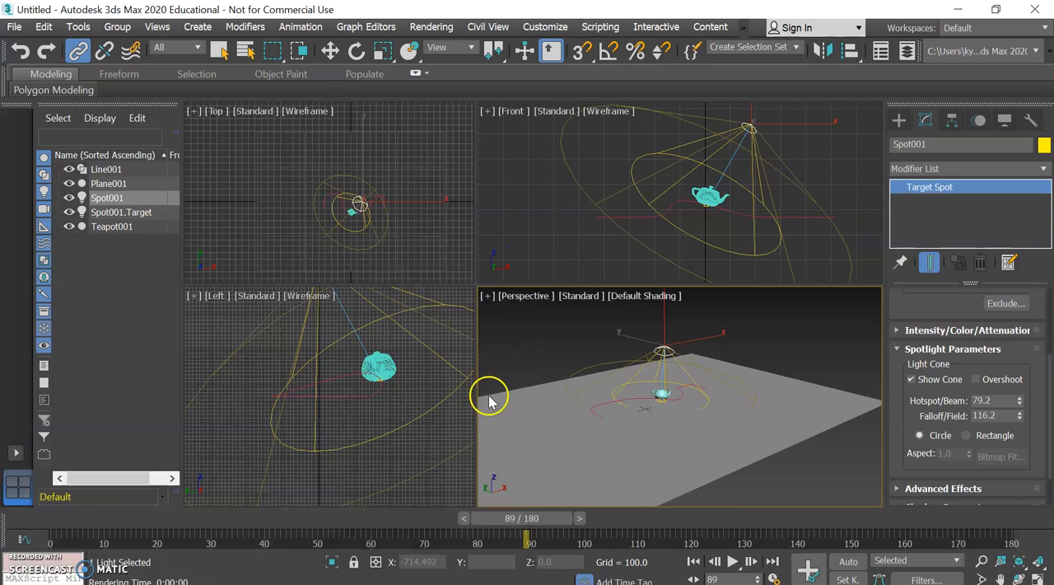
left_click_drag(532, 526, 73, 528)
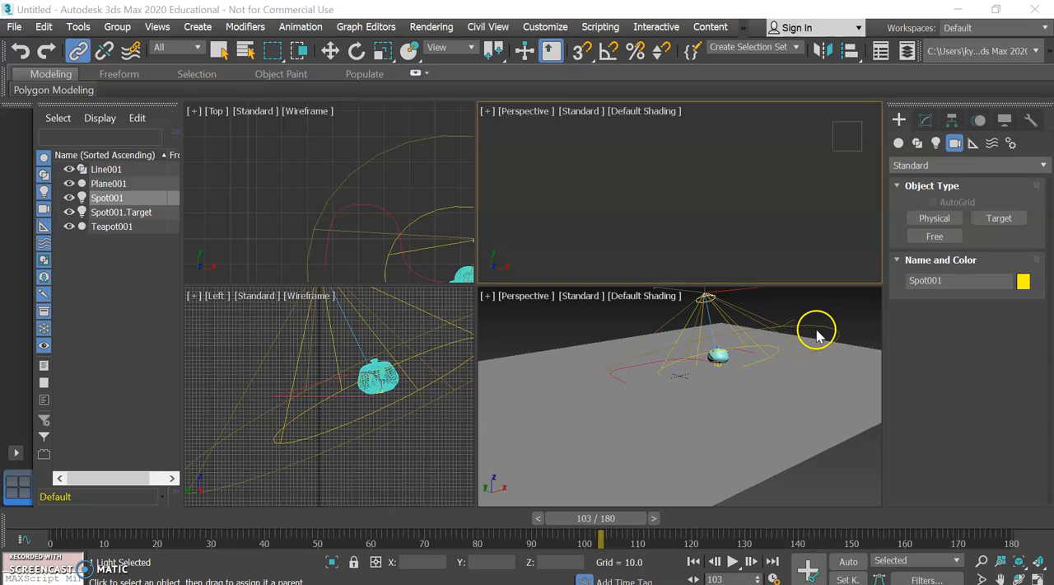
Select the ground plane in the lower perspective view and switch from linking to the Select Object tool
left_click(769, 356)
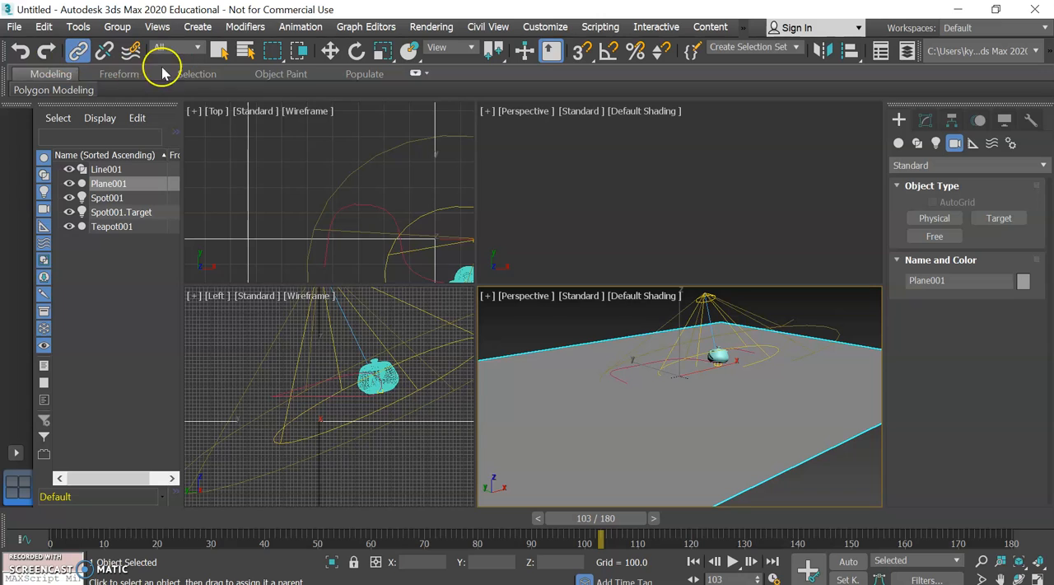
left_click(219, 51)
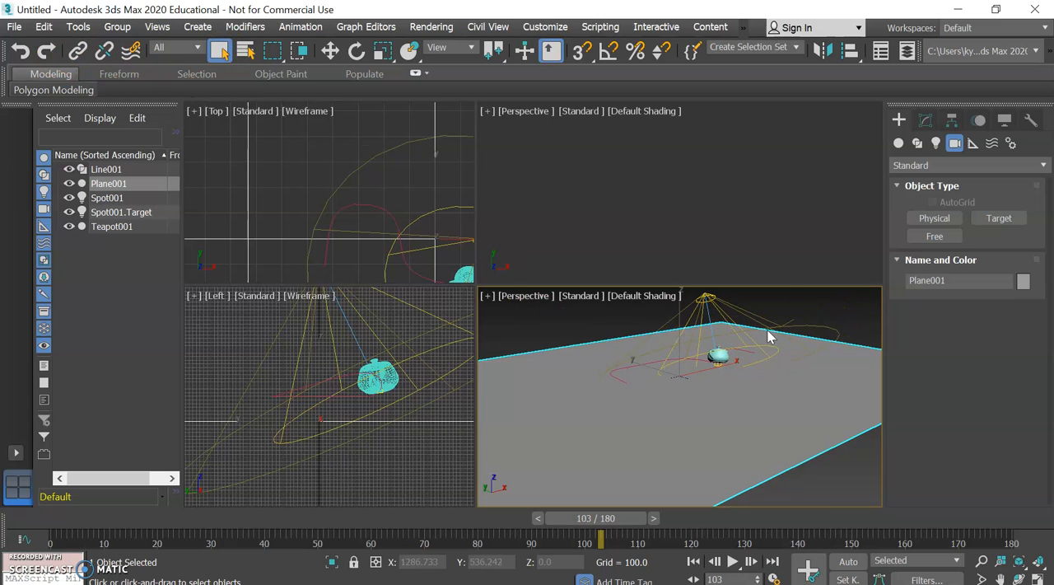
right_click(765, 378)
left_click(738, 381)
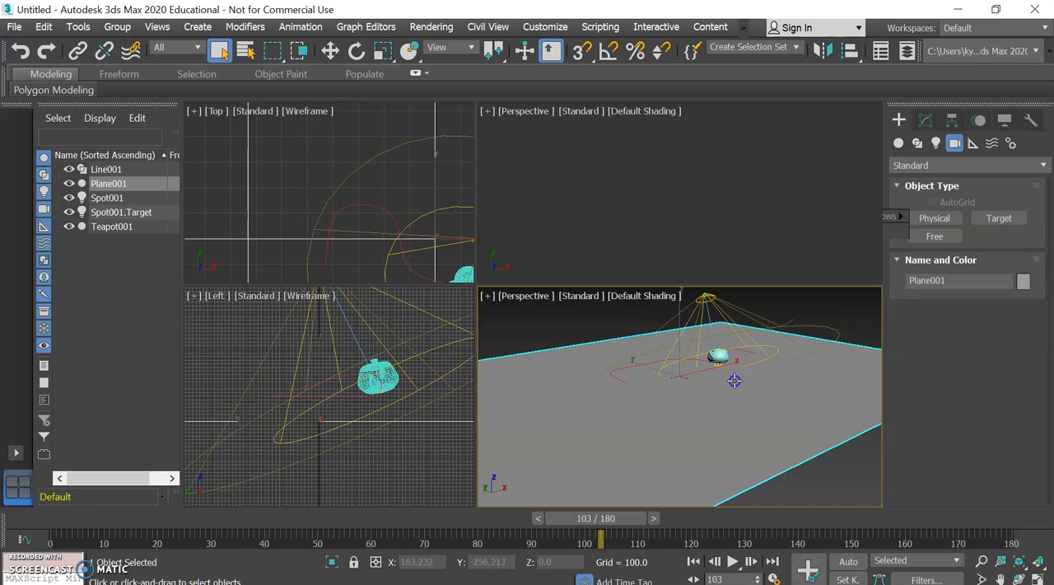